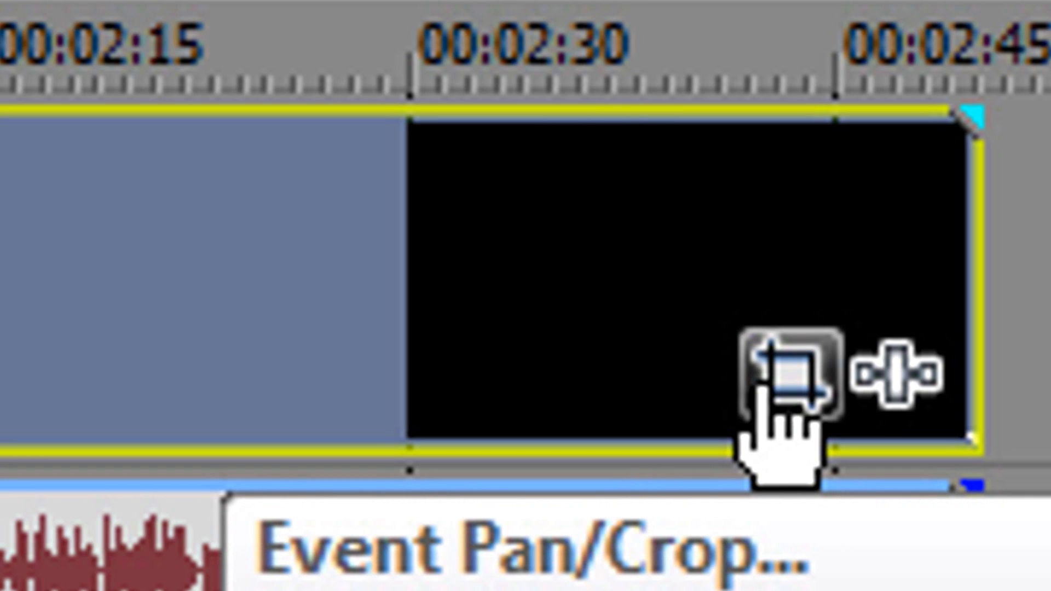
# Step: Open Event Pan/Crop for the Outro Template clip and trim off its black opening, keeping the clip at the timeline start
pyautogui.click(766, 383)
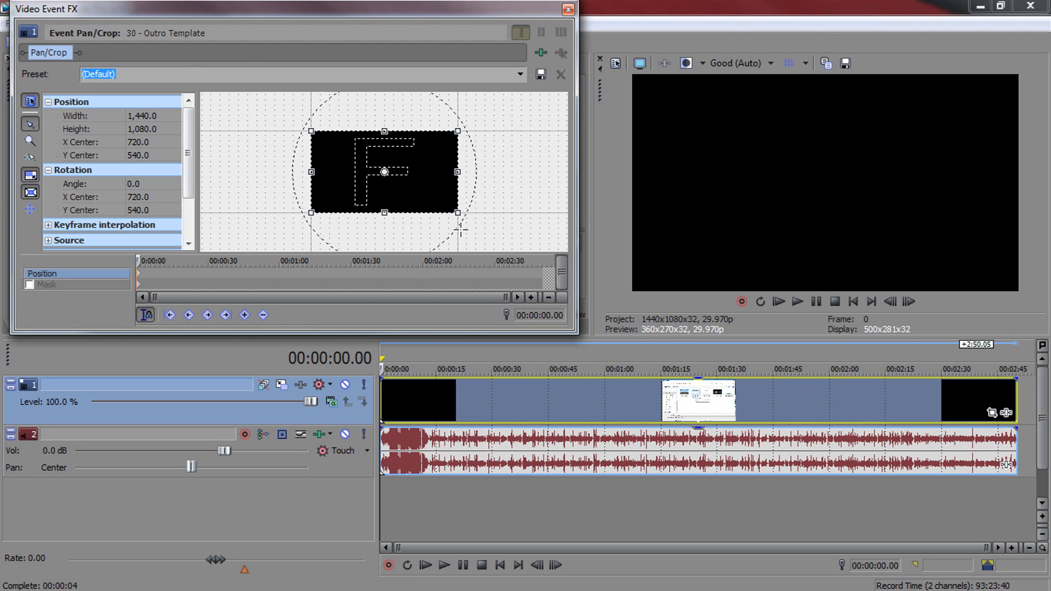
pyautogui.moveTo(383, 399); pyautogui.dragTo(451, 399)
pyautogui.moveTo(537, 397); pyautogui.dragTo(460, 398)
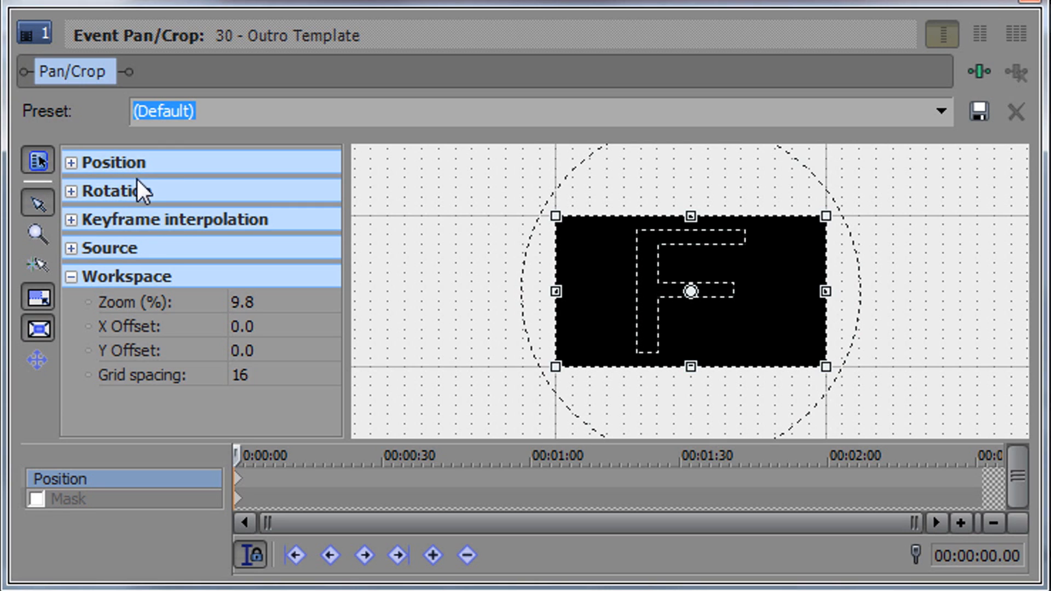
# Step: Toggle the Event Pan/Crop property settings and leave them hidden to enlarge the crop workspace
pyautogui.click(38, 160)
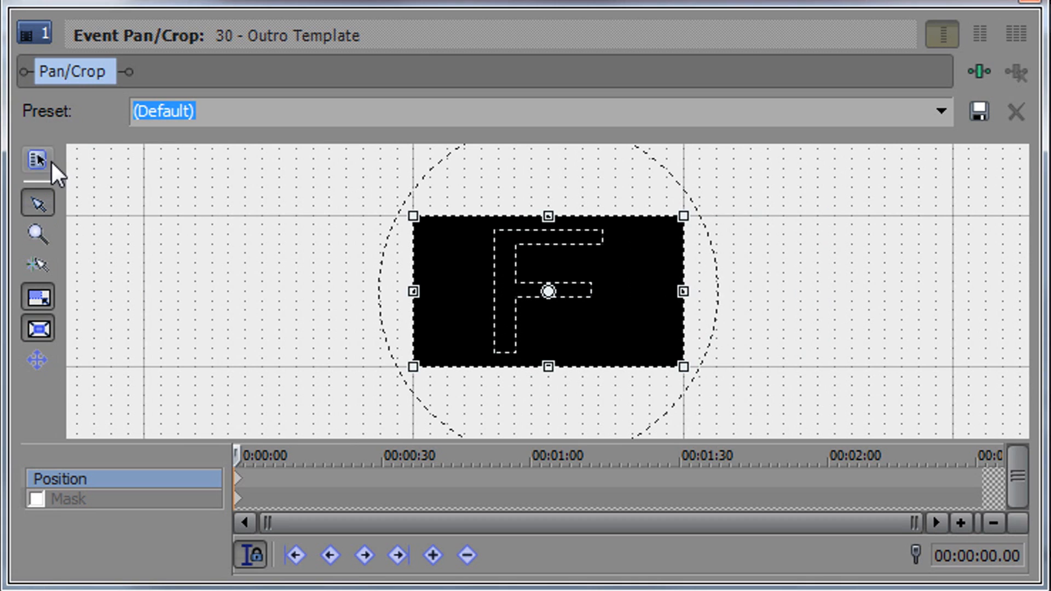
pyautogui.click(37, 160)
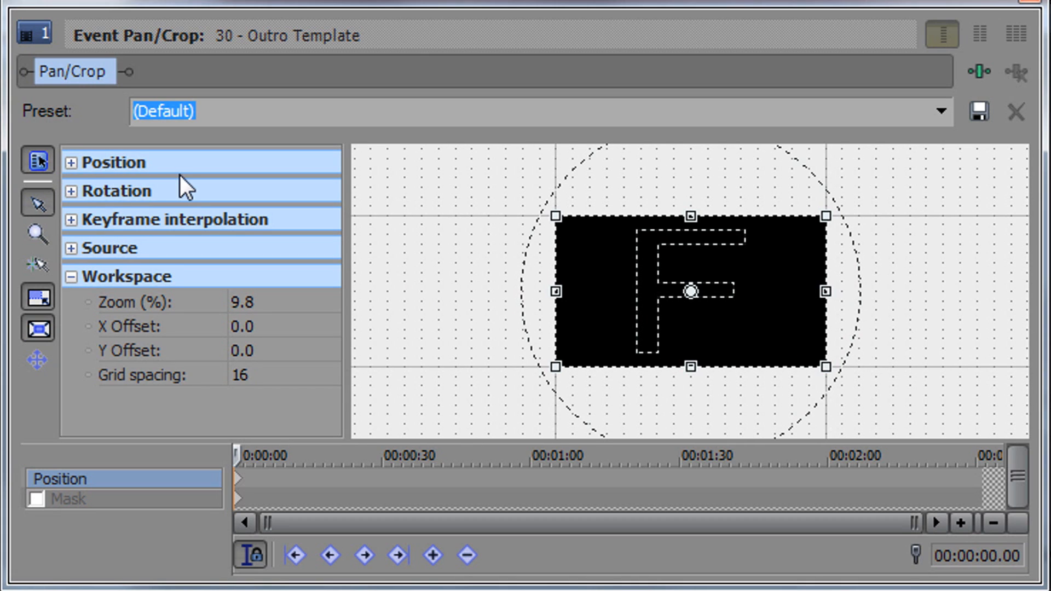
pyautogui.click(37, 160)
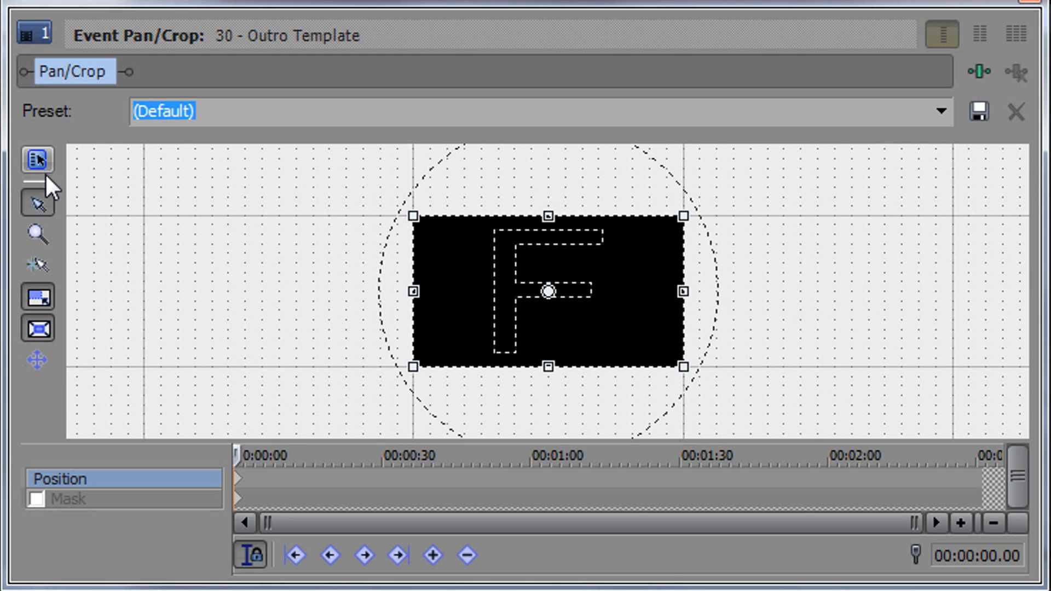
# Step: Try moving the crop frame around the workspace with the Normal Edit tool and return it to its original position
pyautogui.moveTo(550, 296); pyautogui.dragTo(503, 163)
pyautogui.moveTo(282, 102); pyautogui.dragTo(287, 140)
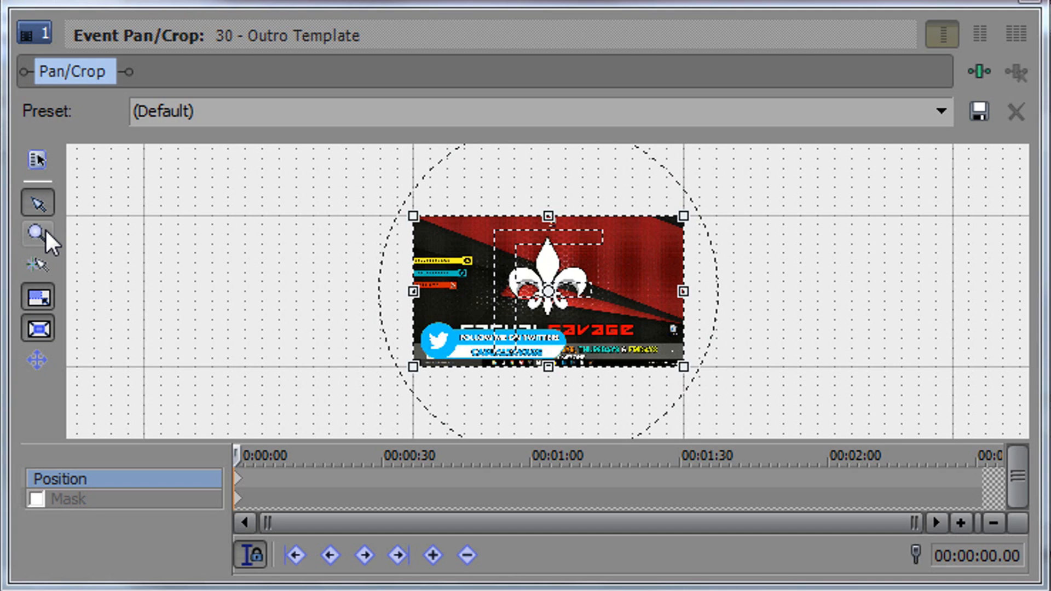
# Step: Try the Zoom Edit tool by zooming in and out of the middle of the crop workspace
pyautogui.click(39, 233)
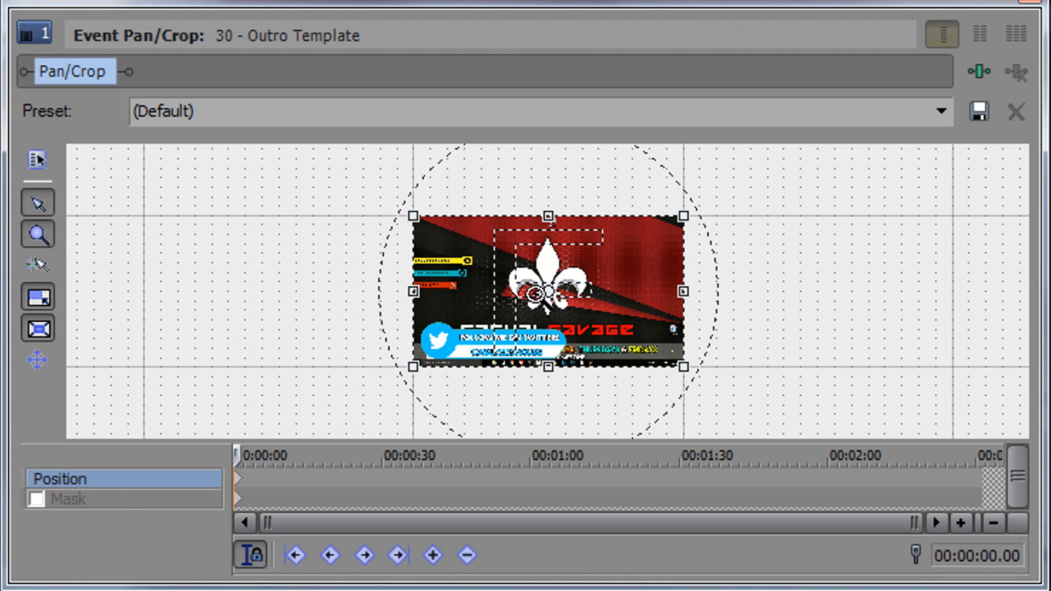
pyautogui.click(546, 295)
pyautogui.click(546, 295)
pyautogui.rightClick(544, 296)
pyautogui.rightClick(542, 296)
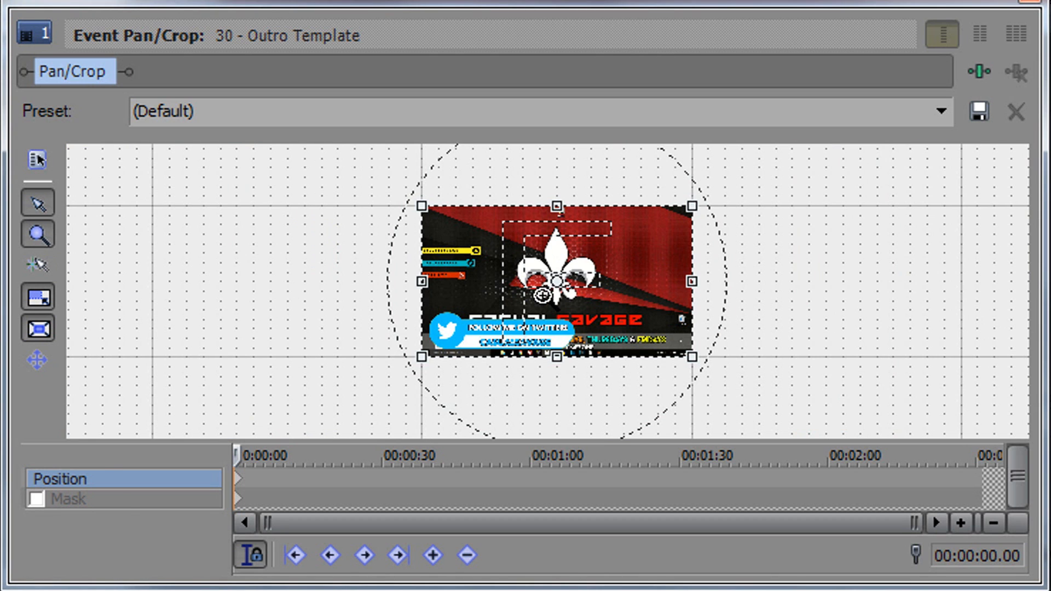
pyautogui.click(542, 296)
pyautogui.click(542, 296)
pyautogui.rightClick(543, 296)
pyautogui.rightClick(543, 295)
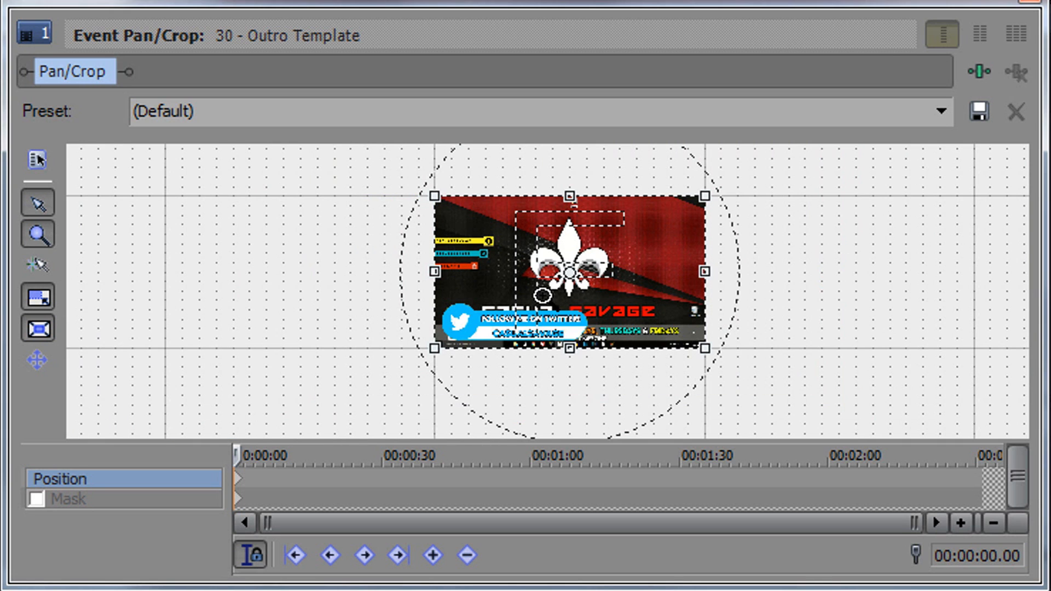
# Step: Enable snapping and nudge the crop frame vertically until it lines up with the full image
pyautogui.click(41, 266)
pyautogui.scroll(2, 380, 298)
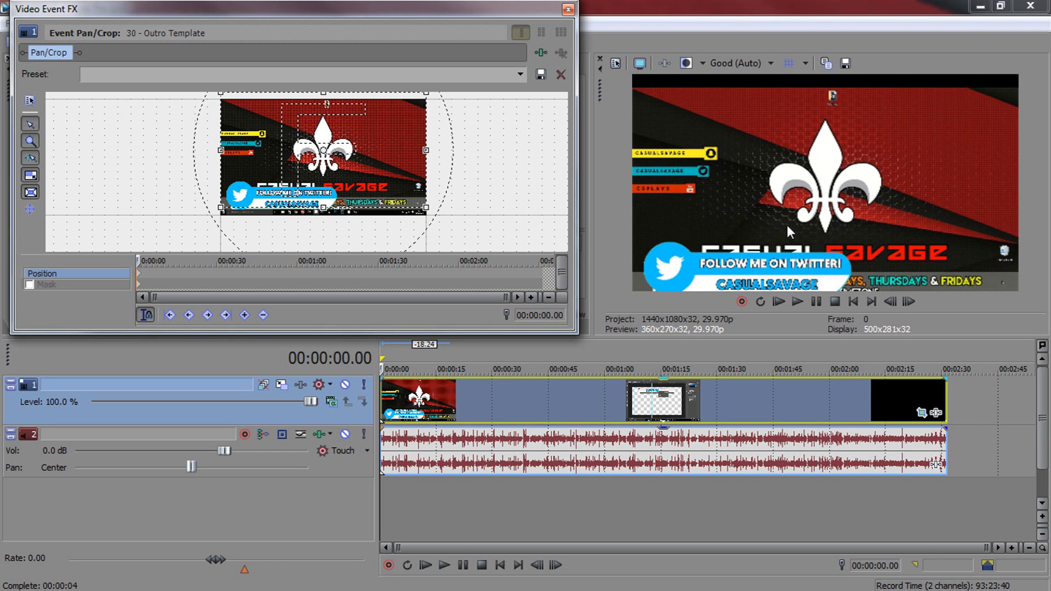
pyautogui.scroll(3, 446, 240)
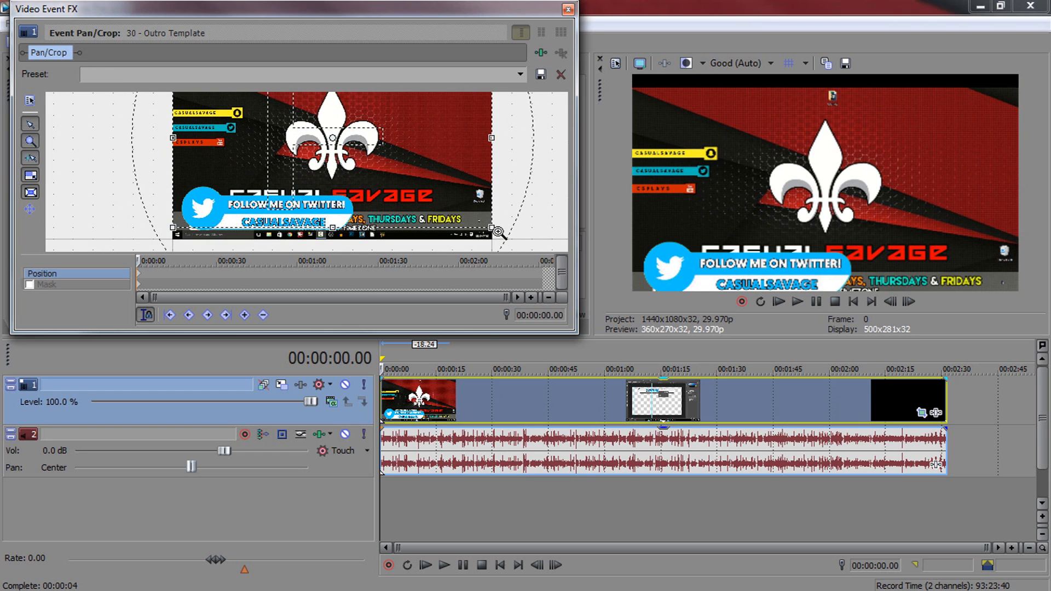
pyautogui.press('Up')
pyautogui.press('Down')
pyautogui.press('Down')
pyautogui.scroll(-2, 435, 204)
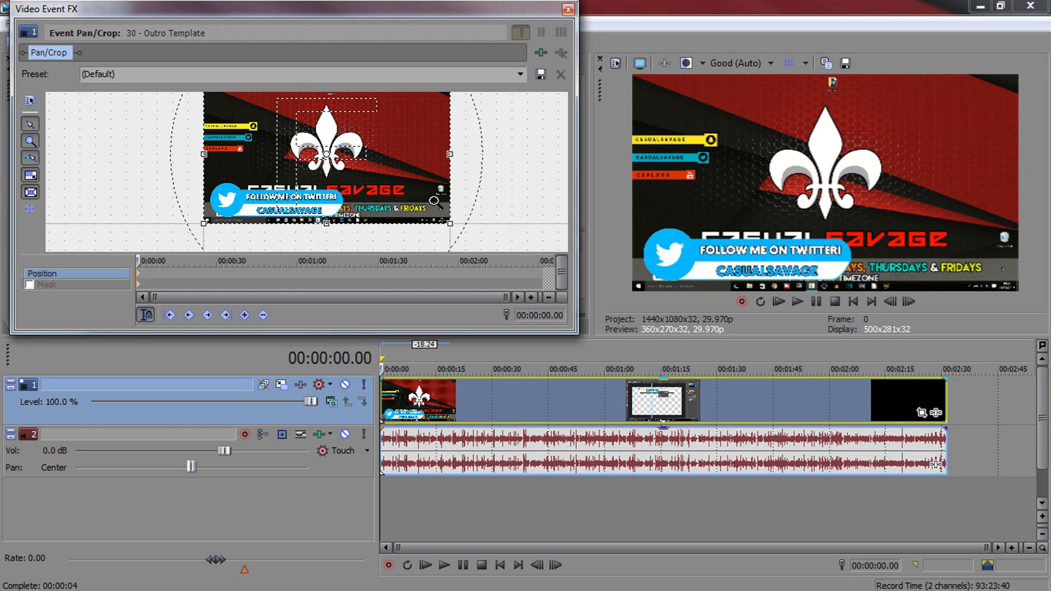
pyautogui.scroll(-1, 435, 204)
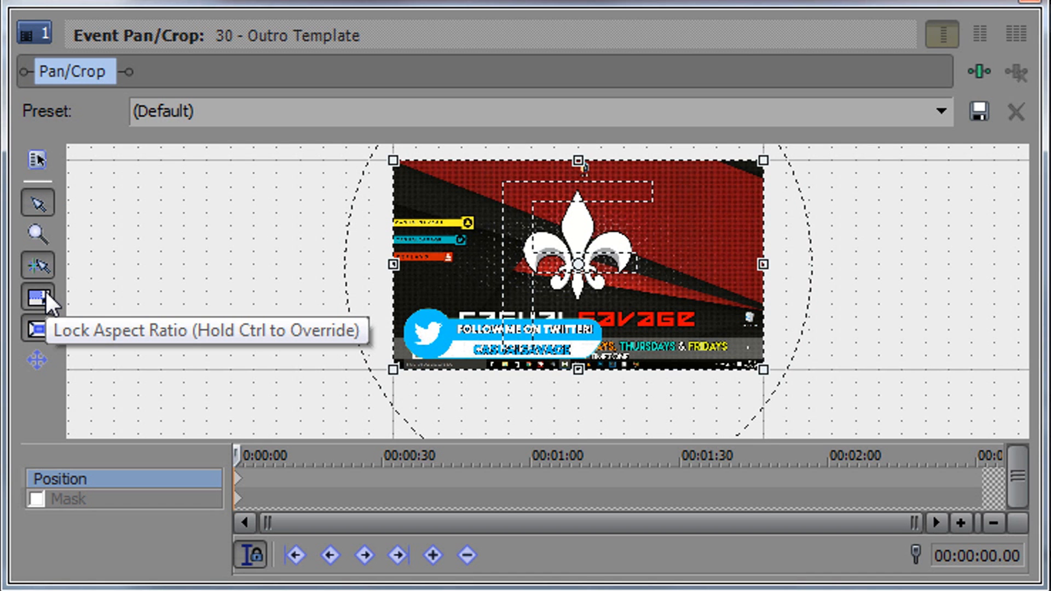
# Step: Turn off Size About Center, shrink the crop frame toward its upper-left corner, and resize it back to the full image
pyautogui.click(41, 325)
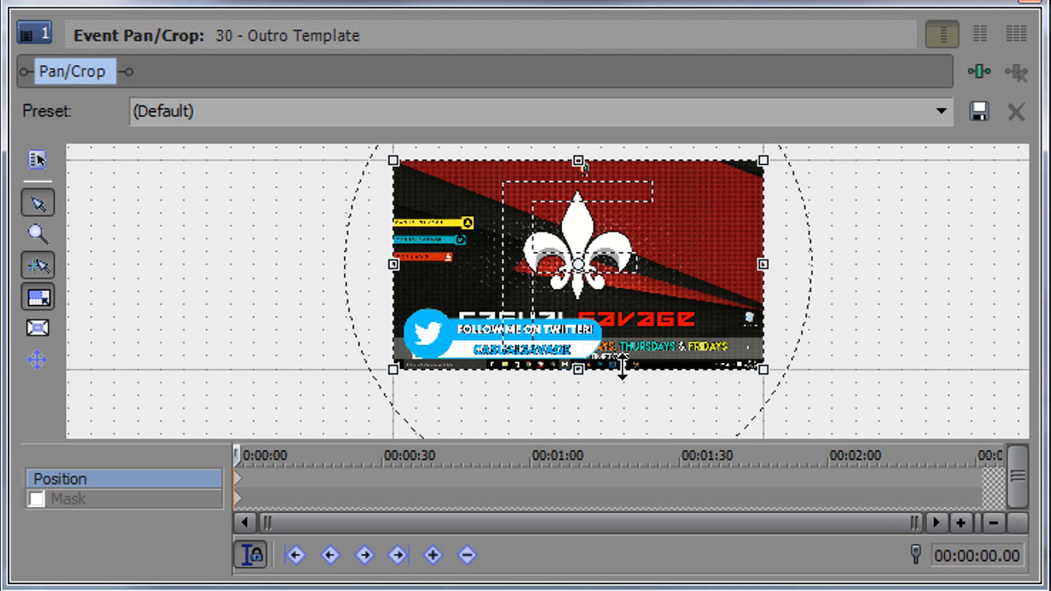
pyautogui.moveTo(765, 372); pyautogui.dragTo(542, 217)
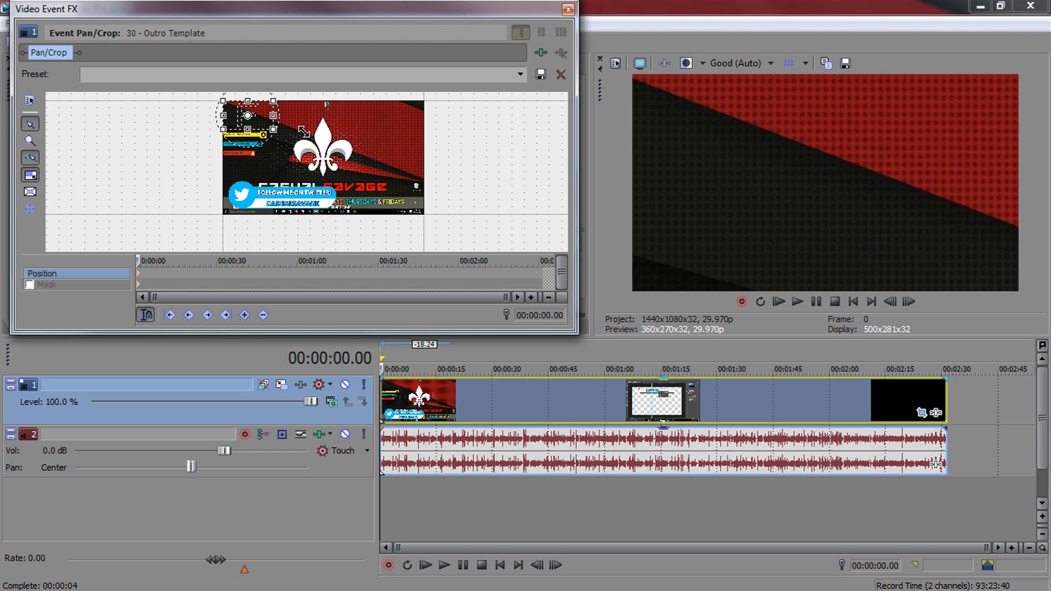
pyautogui.moveTo(304, 131); pyautogui.dragTo(445, 210)
pyautogui.moveTo(324, 215)
pyautogui.mouseDown()
pyautogui.moveTo(312, 129)
pyautogui.moveTo(315, 212)
pyautogui.mouseUp()
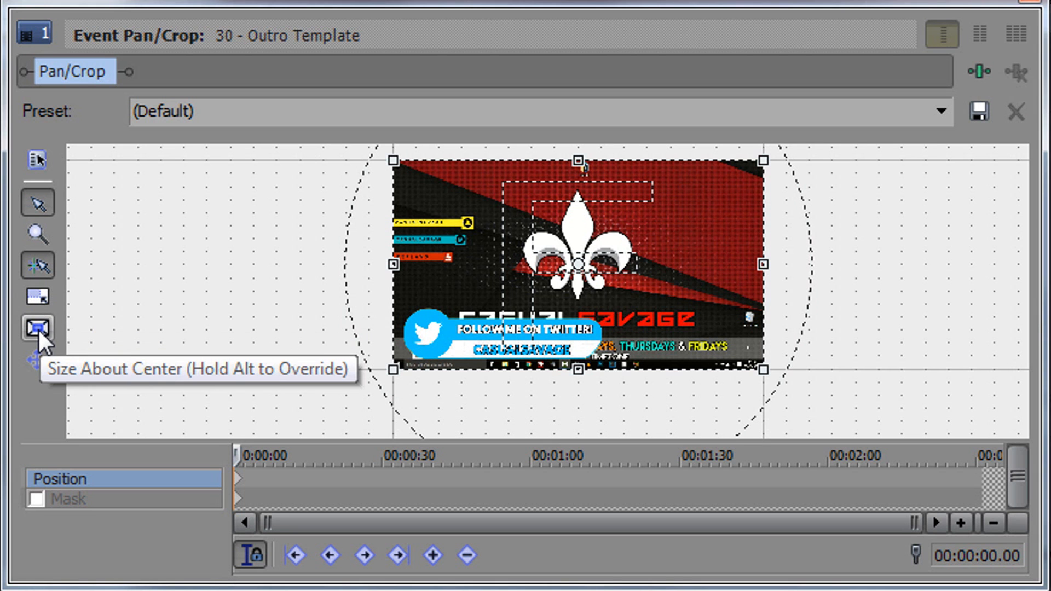
# Step: With the aspect ratio unlocked, resize the crop frame's corner and sides independently, ending back at the full image
pyautogui.moveTo(760, 369); pyautogui.dragTo(711, 329)
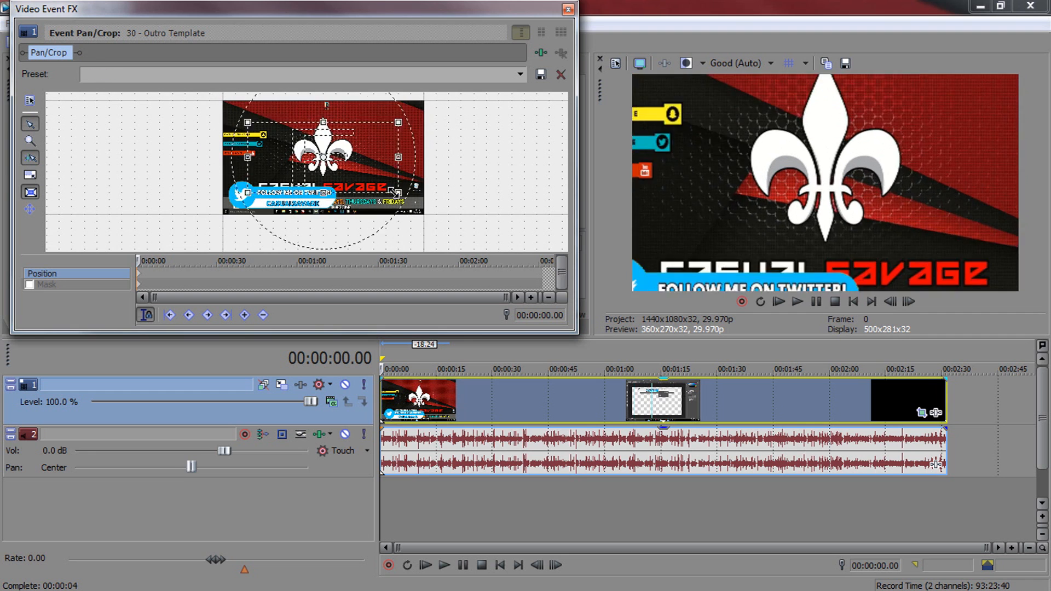
pyautogui.moveTo(393, 192)
pyautogui.mouseDown()
pyautogui.moveTo(370, 177)
pyautogui.moveTo(402, 233)
pyautogui.moveTo(378, 193)
pyautogui.mouseUp()
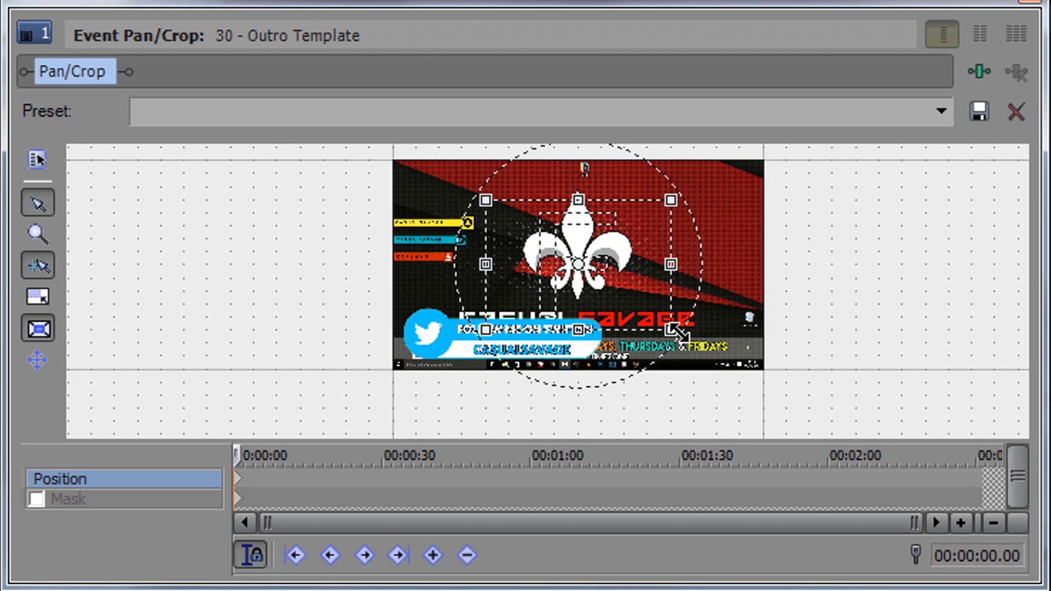
pyautogui.moveTo(677, 272); pyautogui.dragTo(765, 271)
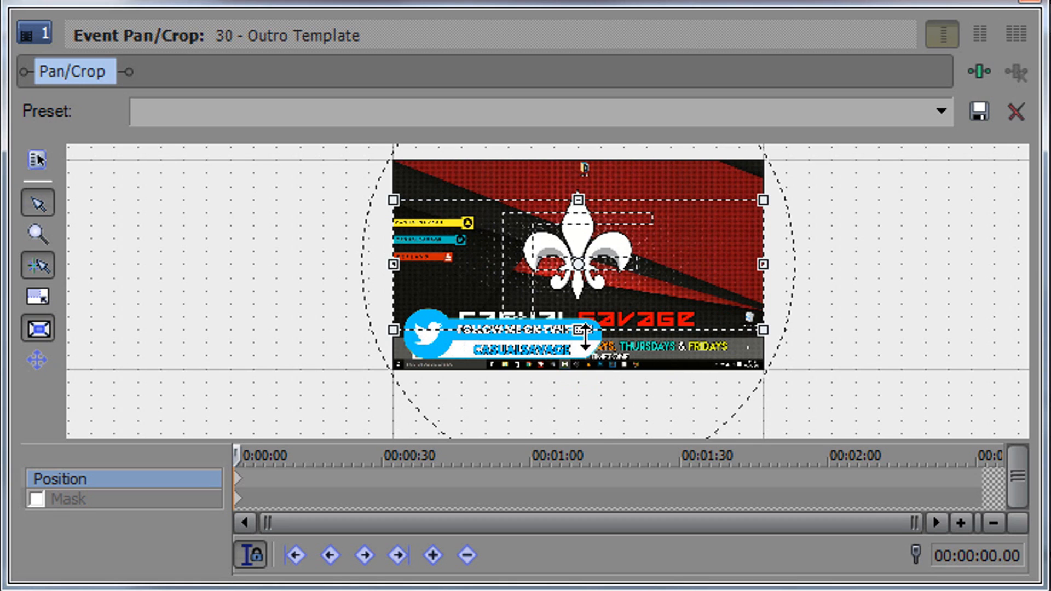
pyautogui.moveTo(578, 329); pyautogui.dragTo(587, 376)
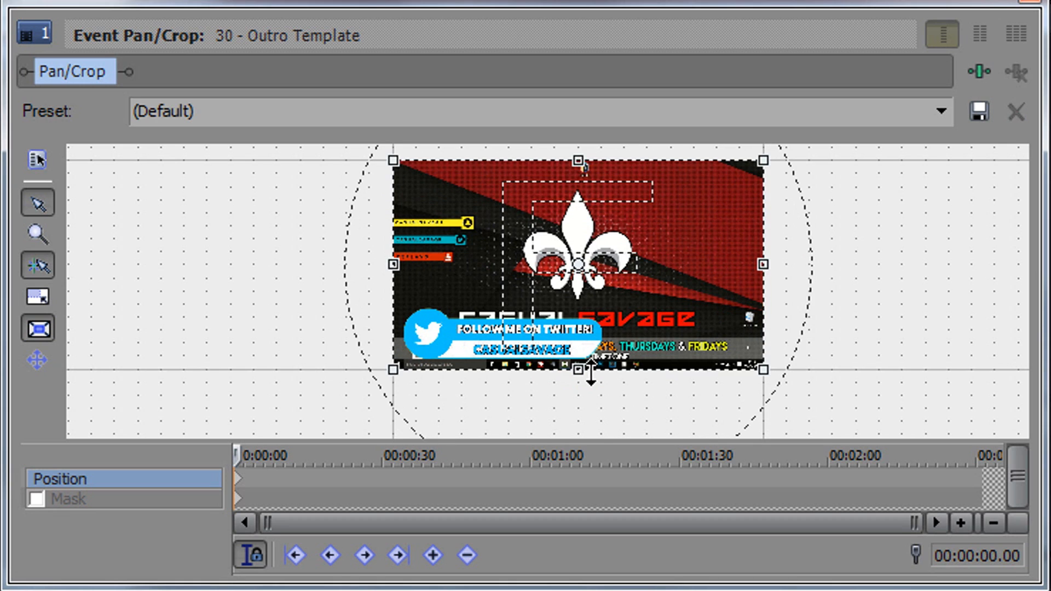
pyautogui.rightClick(684, 295)
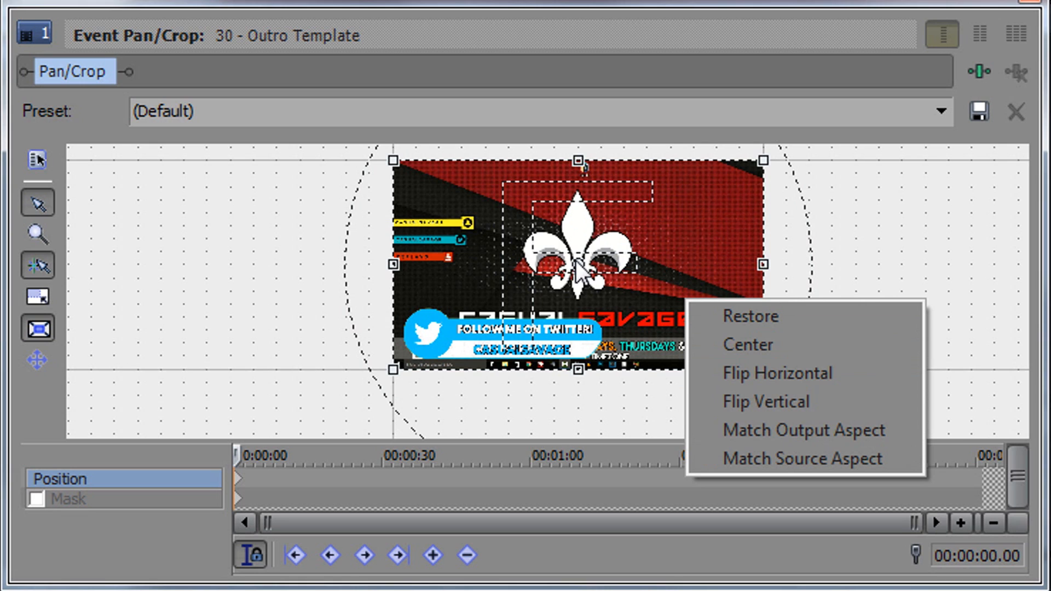
pyautogui.click(246, 375)
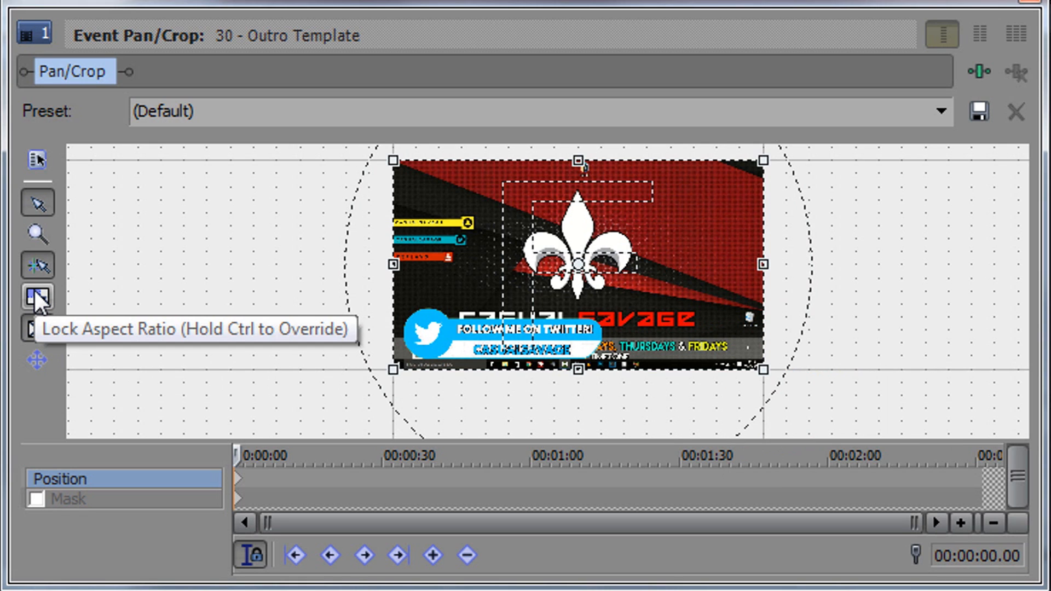
# Step: With Lock Aspect Ratio on, shrink the crop frame about its center and shift it toward the image's lower-left area
pyautogui.moveTo(763, 370); pyautogui.dragTo(690, 324)
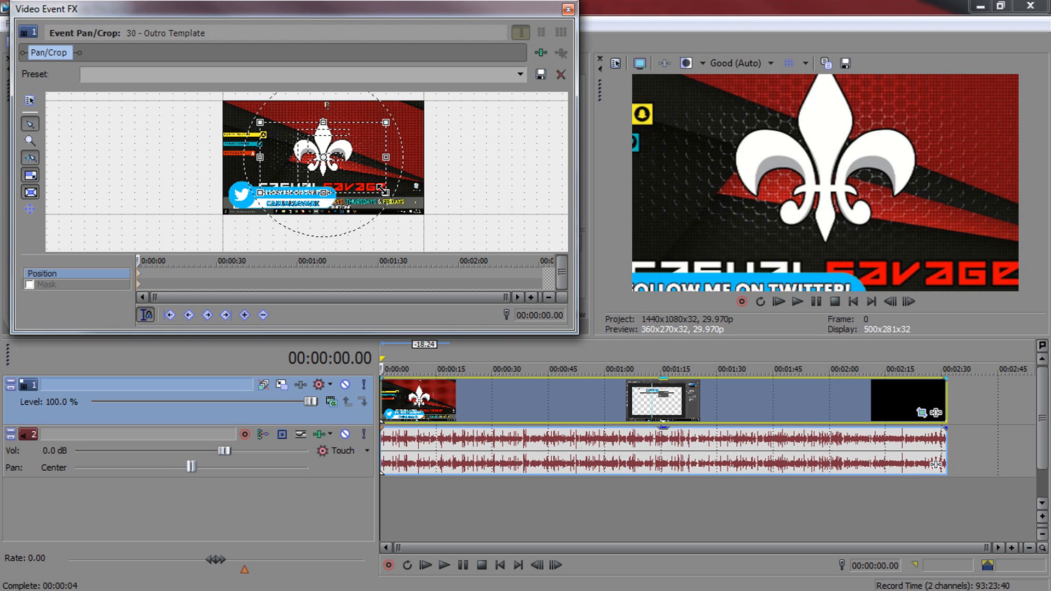
pyautogui.moveTo(383, 190); pyautogui.dragTo(323, 174)
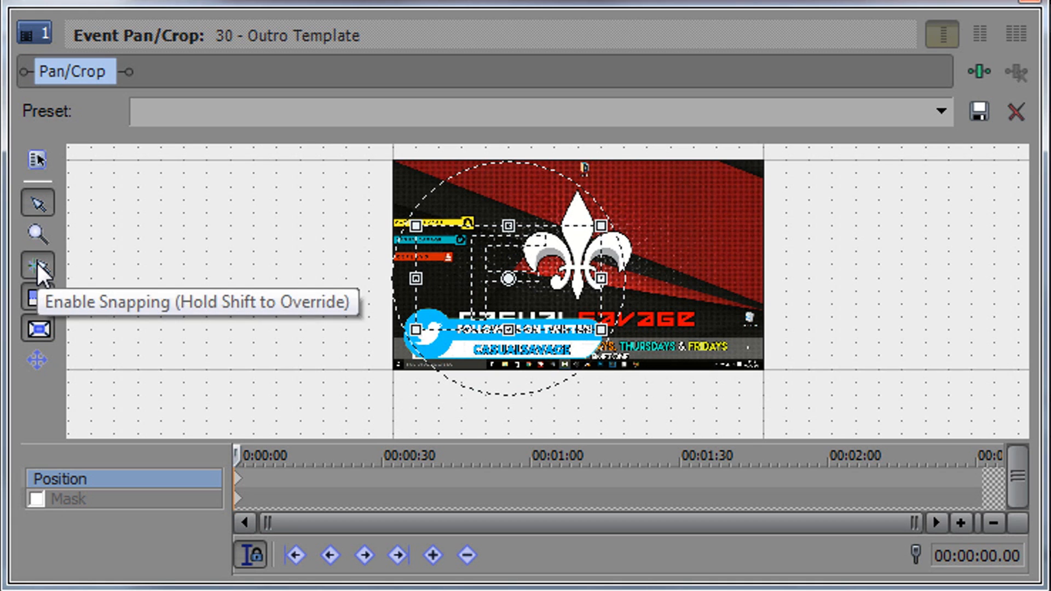
# Step: Turn off snapping, move the crop frame freely, and restore it to the default framing
pyautogui.click(29, 157)
pyautogui.moveTo(280, 178); pyautogui.dragTo(303, 170)
pyautogui.rightClick(332, 163)
pyautogui.click(355, 173)
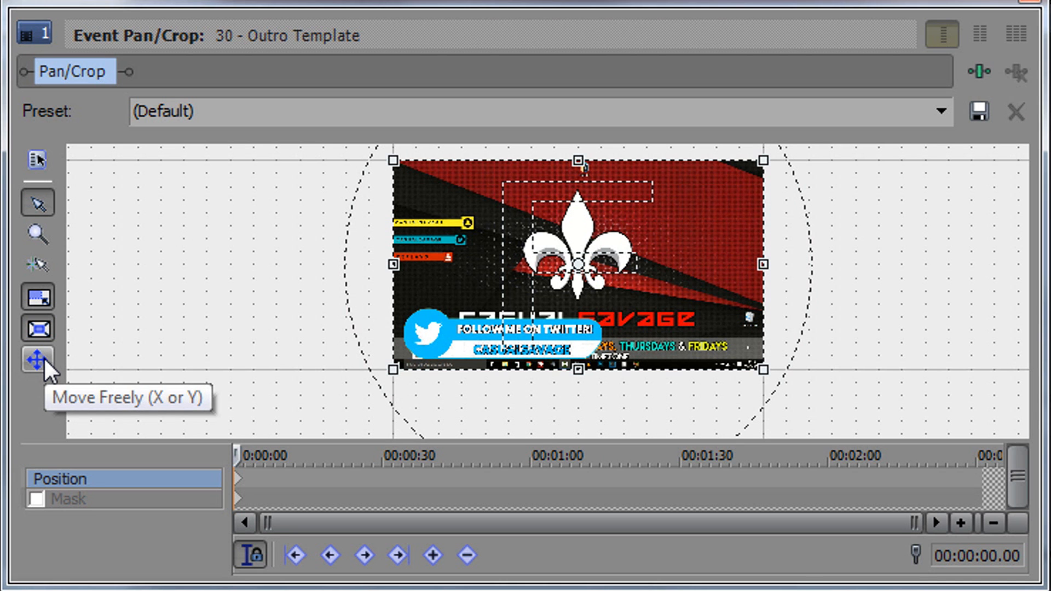
# Step: Limit crop movement to X only, shift the frame horizontally past the image's left edge, and restore it
pyautogui.click(45, 362)
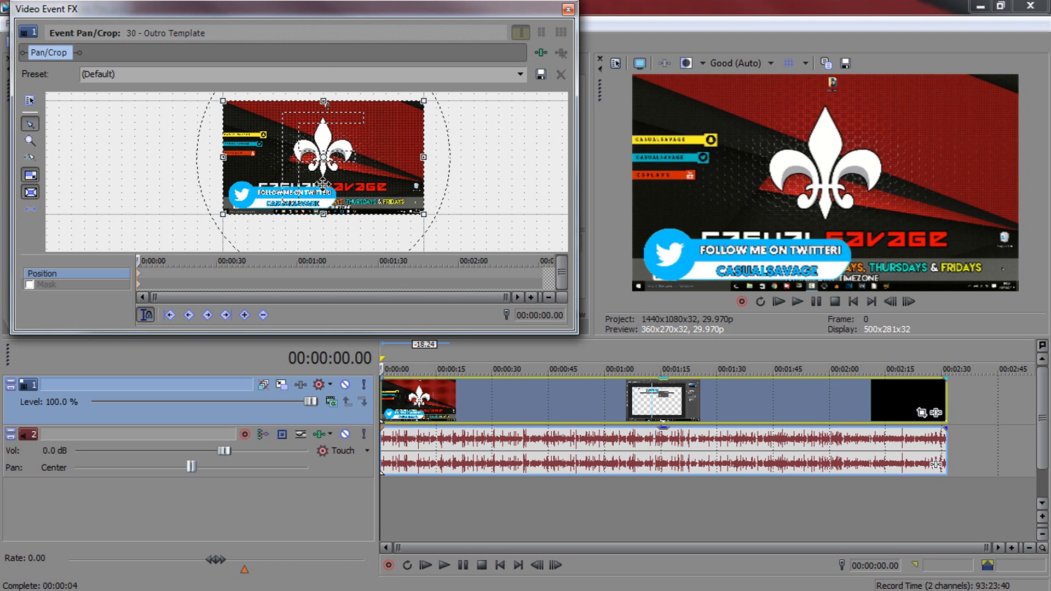
pyautogui.moveTo(323, 184); pyautogui.dragTo(276, 109)
pyautogui.moveTo(242, 44); pyautogui.dragTo(264, 160)
pyautogui.rightClick(264, 159)
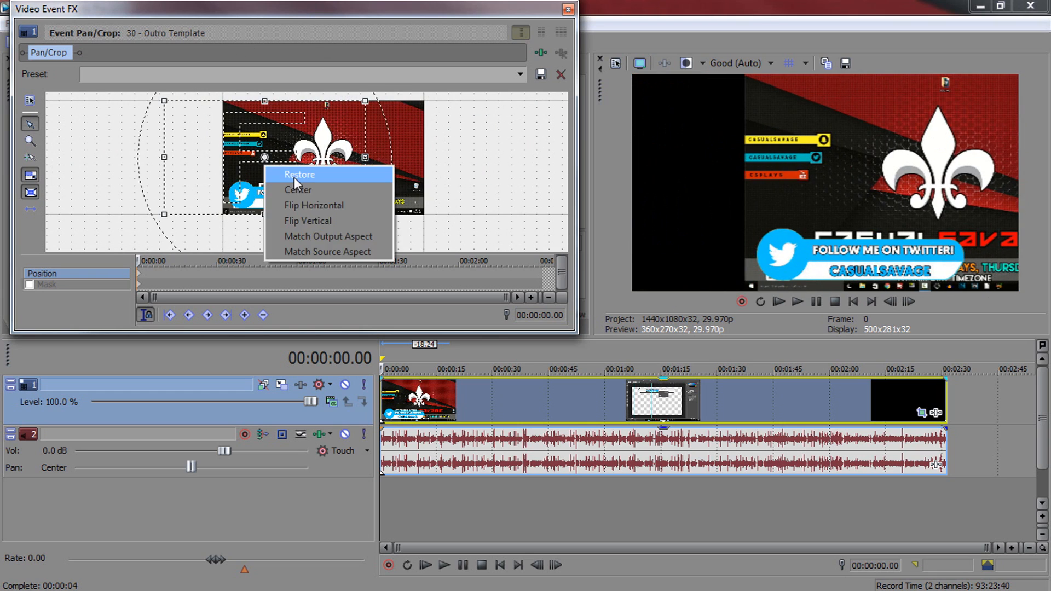
pyautogui.click(295, 171)
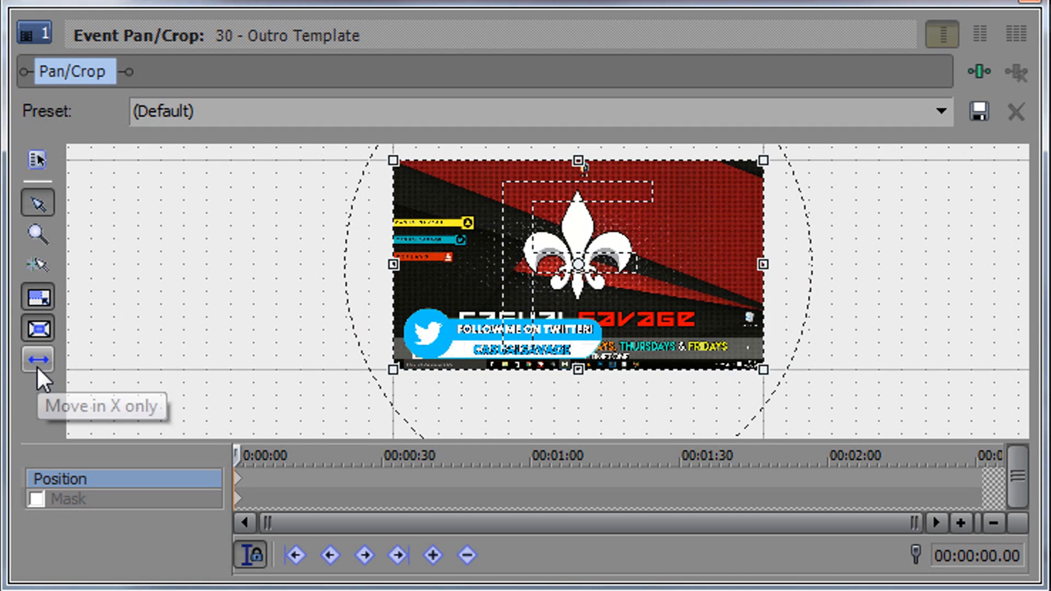
# Step: Limit crop movement to Y only, shift the frame vertically, and restore it to the default framing
pyautogui.click(36, 365)
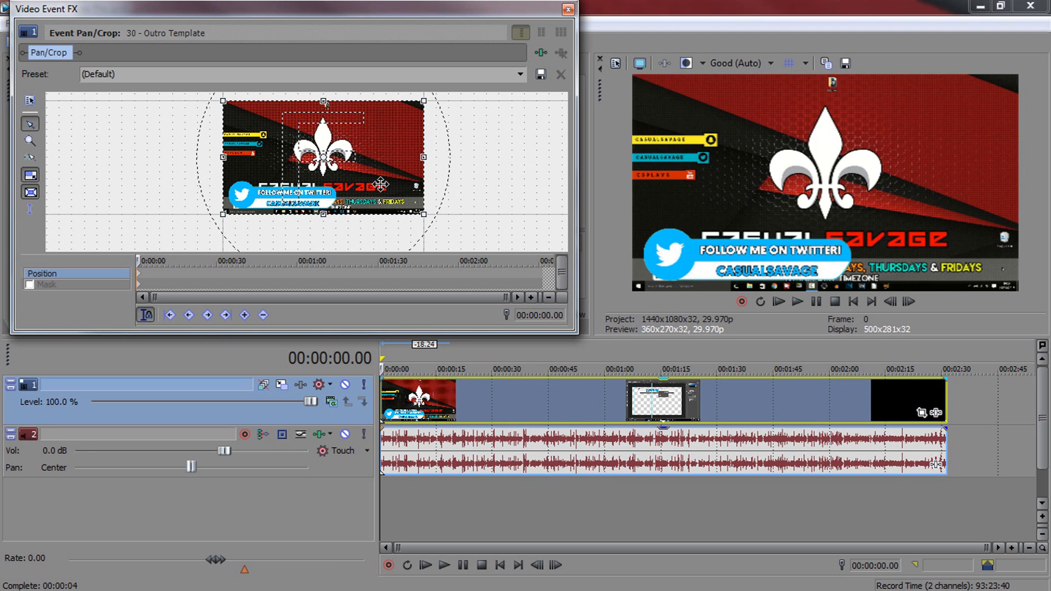
pyautogui.moveTo(380, 185); pyautogui.dragTo(337, 130)
pyautogui.rightClick(341, 134)
pyautogui.click(356, 145)
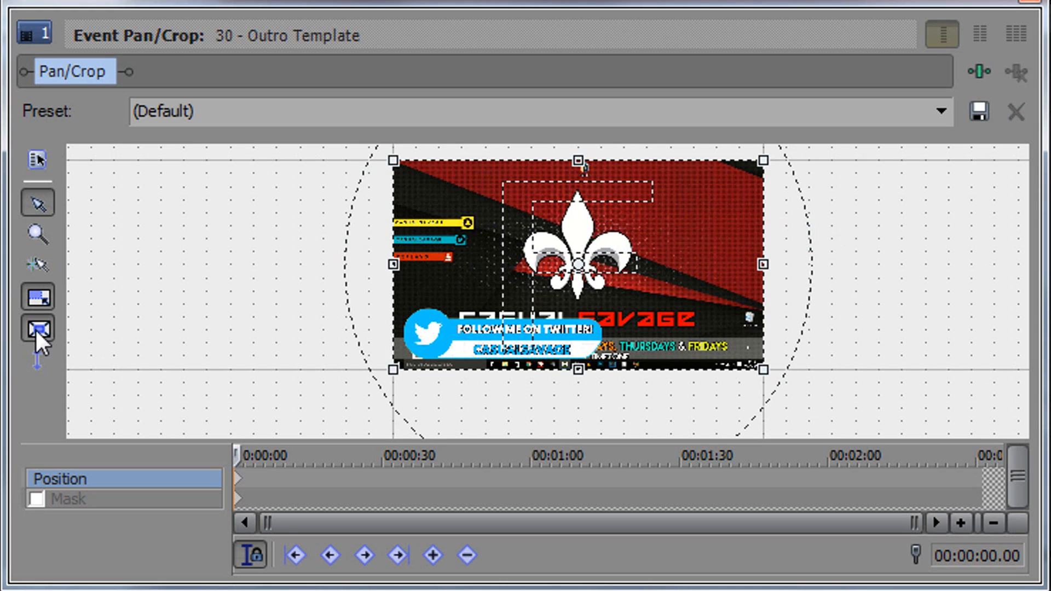
# Step: Set crop movement back to Move Freely, shift the frame diagonally off the image, and restore it
pyautogui.click(38, 354)
pyautogui.moveTo(710, 355); pyautogui.dragTo(839, 238)
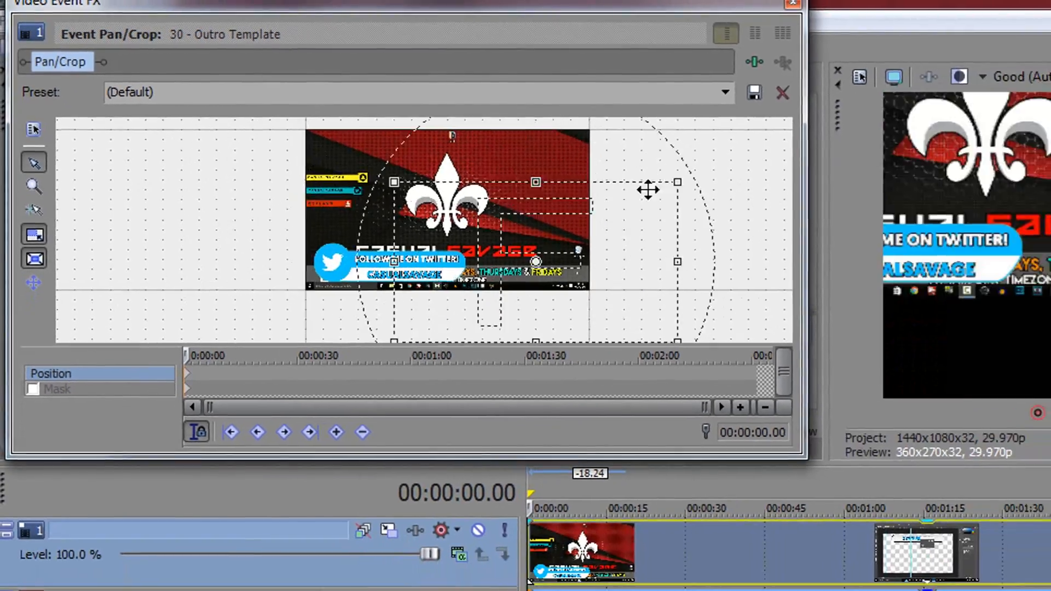
pyautogui.rightClick(528, 250)
pyautogui.click(562, 262)
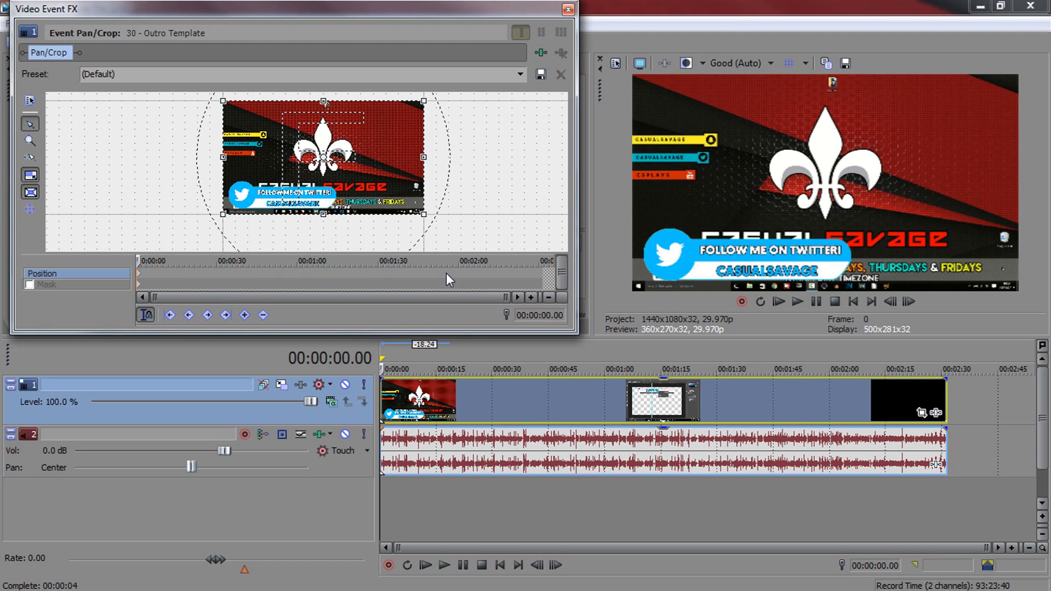
# Step: Test cursor syncing between the project timeline and the first Pan/Crop keyframe, finishing with the cursor at 00:01:04.23
pyautogui.click(619, 400)
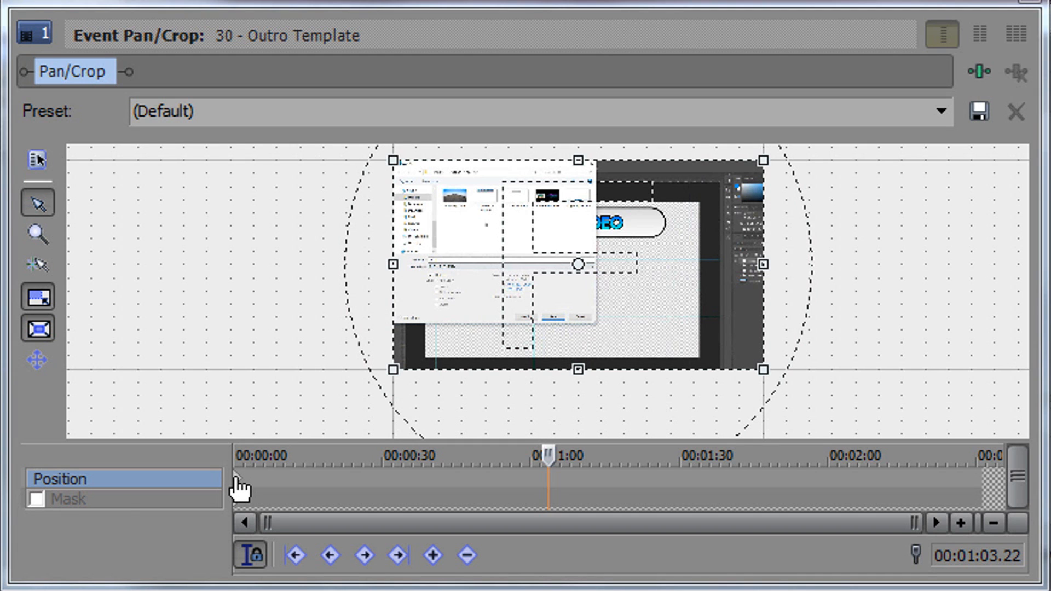
pyautogui.click(236, 485)
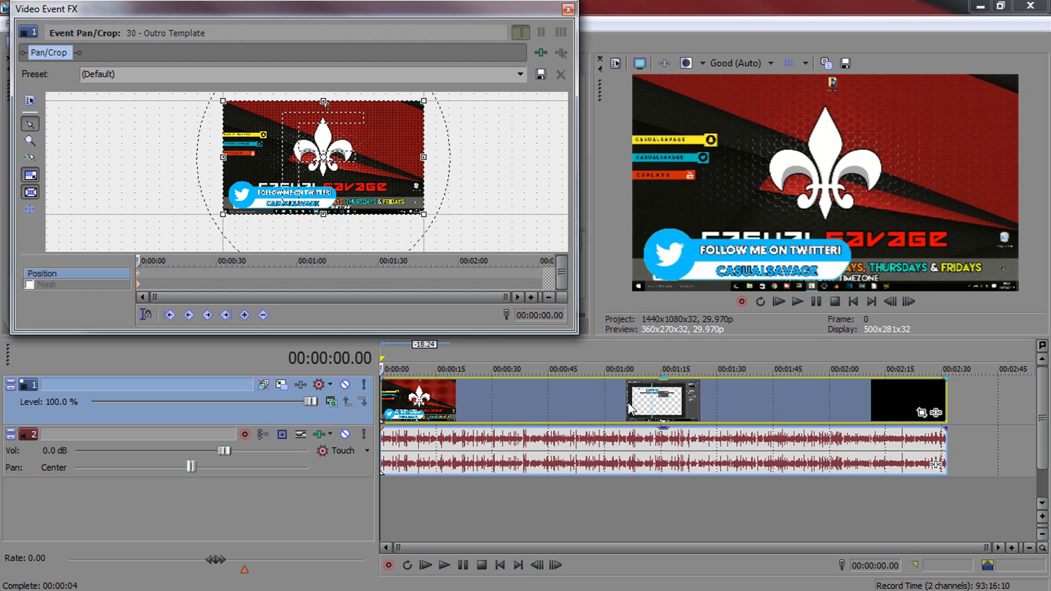
pyautogui.click(622, 403)
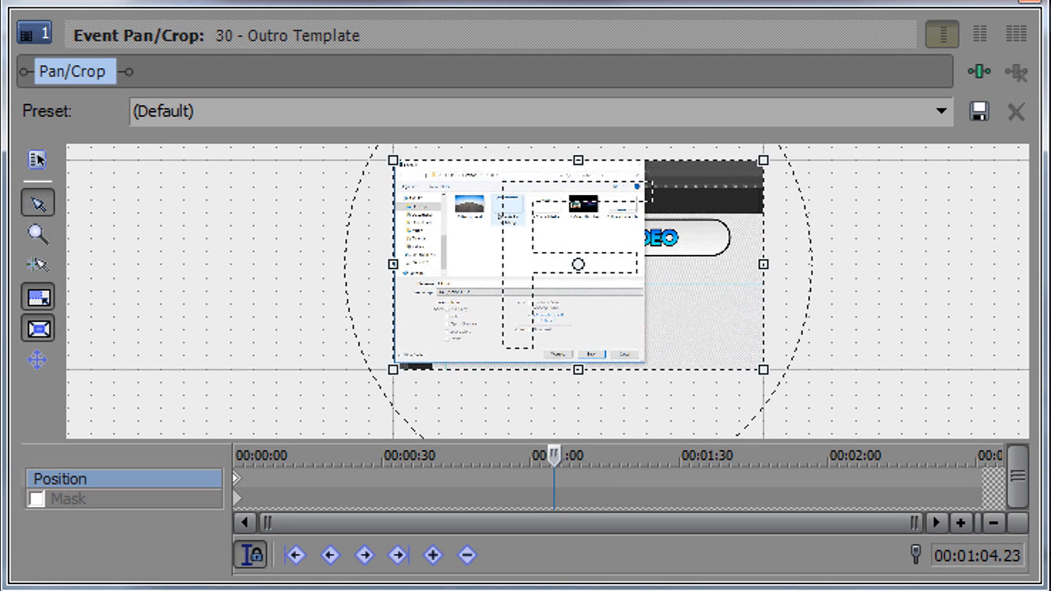
# Step: At 00:00:06.12, shrink the crop frame and fit it over the social media bars at the image's left edge
pyautogui.hotkey('ctrl', 'Home')
pyautogui.click(247, 456)
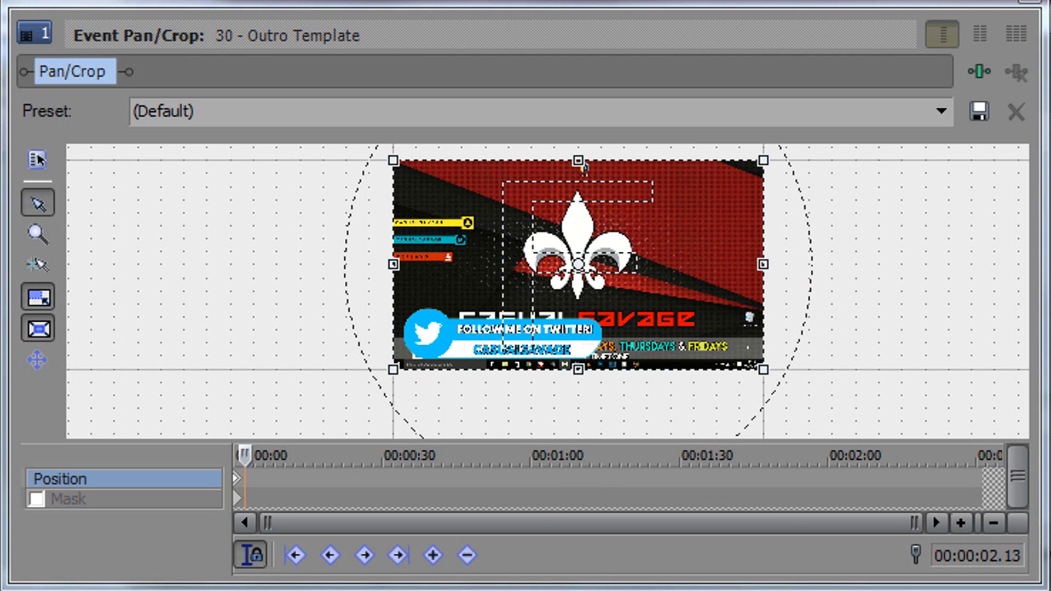
pyautogui.click(265, 455)
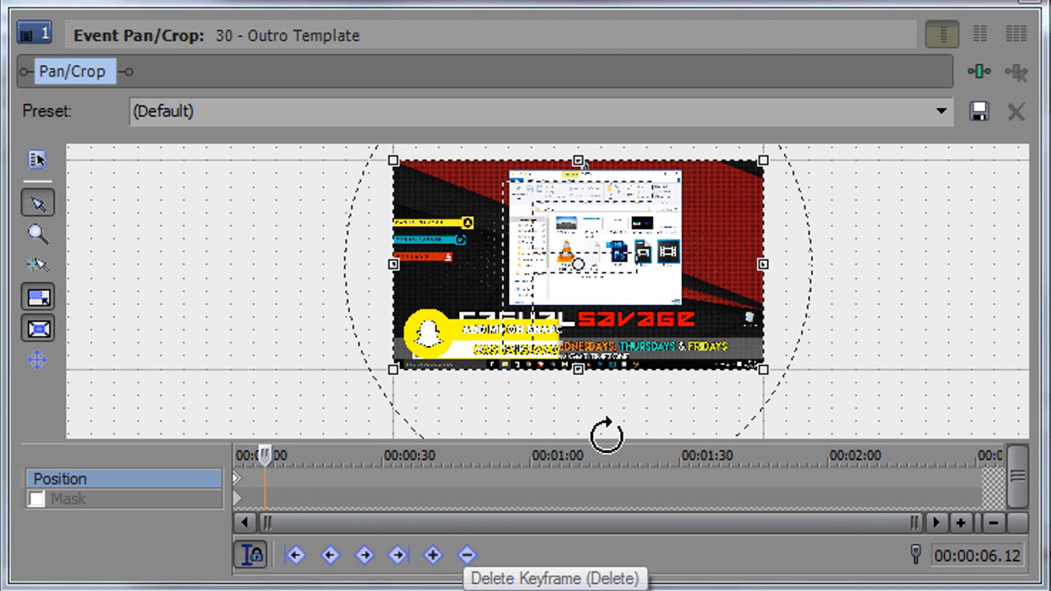
pyautogui.moveTo(763, 370); pyautogui.dragTo(659, 334)
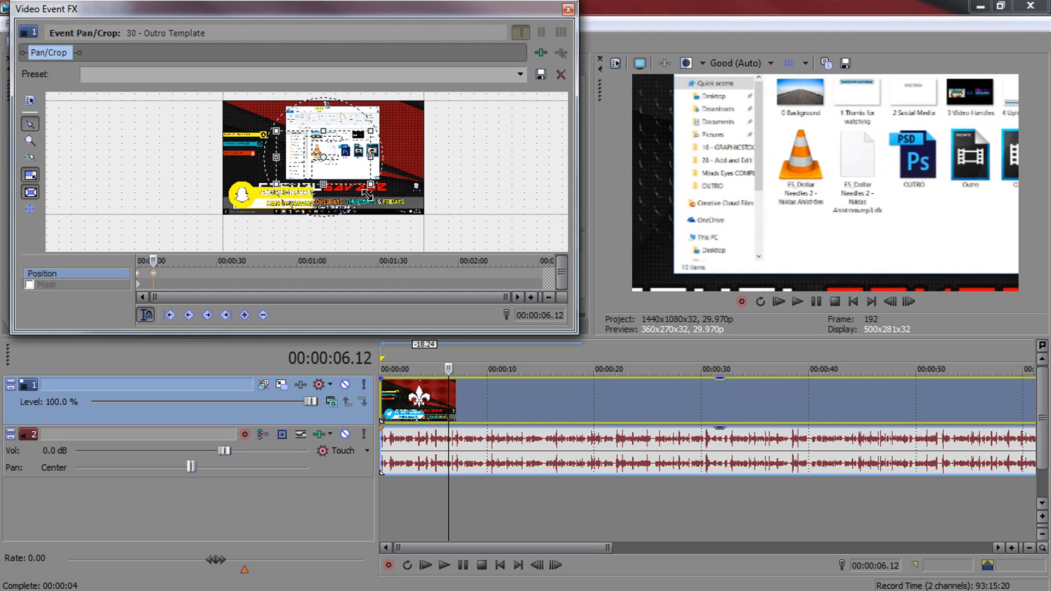
pyautogui.moveTo(366, 194); pyautogui.dragTo(294, 165)
pyautogui.moveTo(280, 157); pyautogui.dragTo(273, 159)
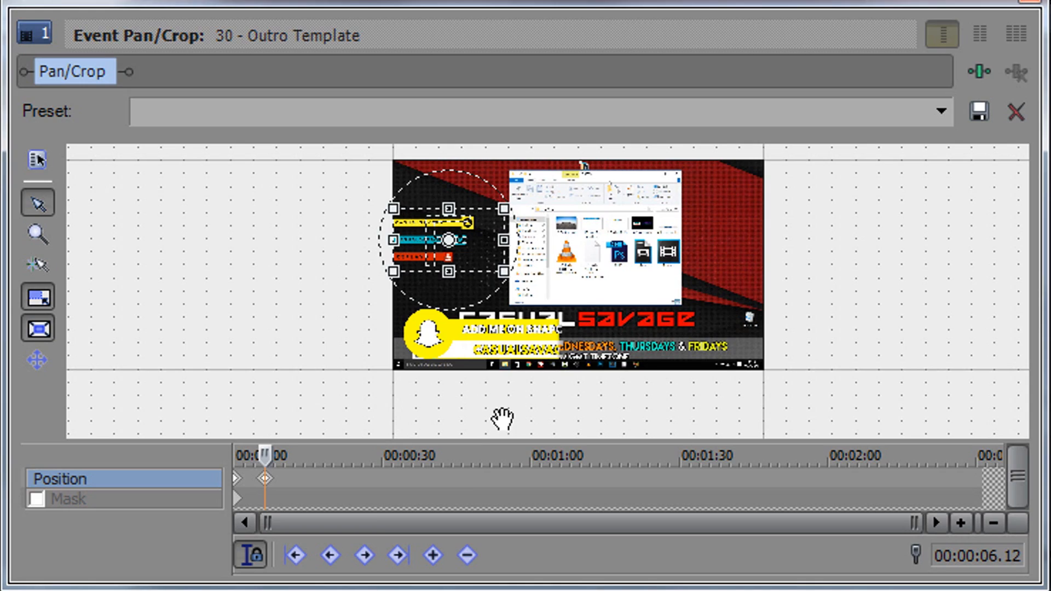
# Step: Compare the two position keyframes, close the Pan/Crop window, and play the clip from the start to preview the zoom-in
pyautogui.scroll(3, 369, 498)
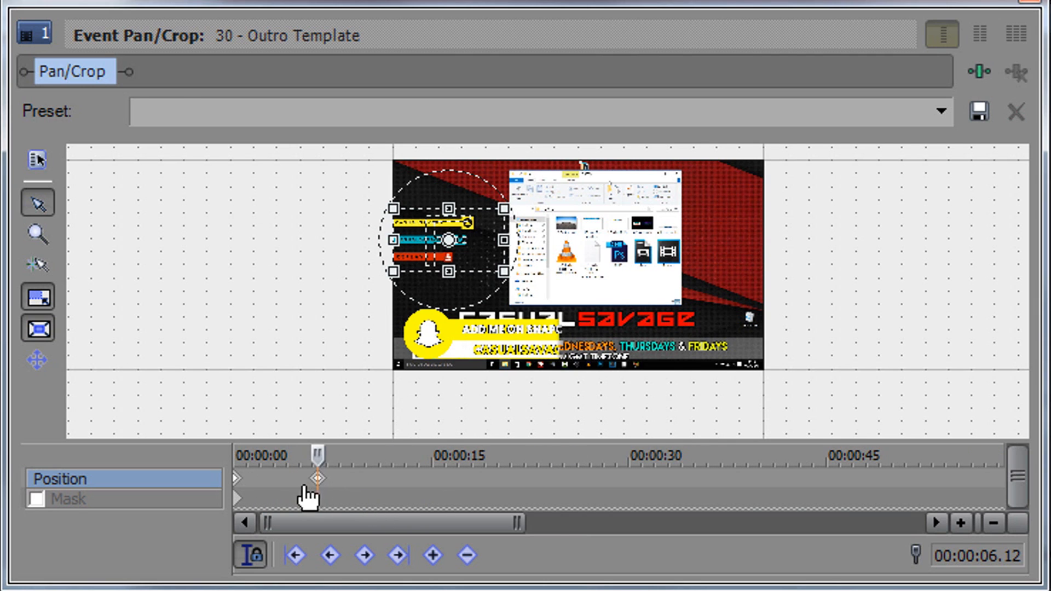
pyautogui.click(237, 479)
pyautogui.click(317, 478)
pyautogui.click(1032, 2)
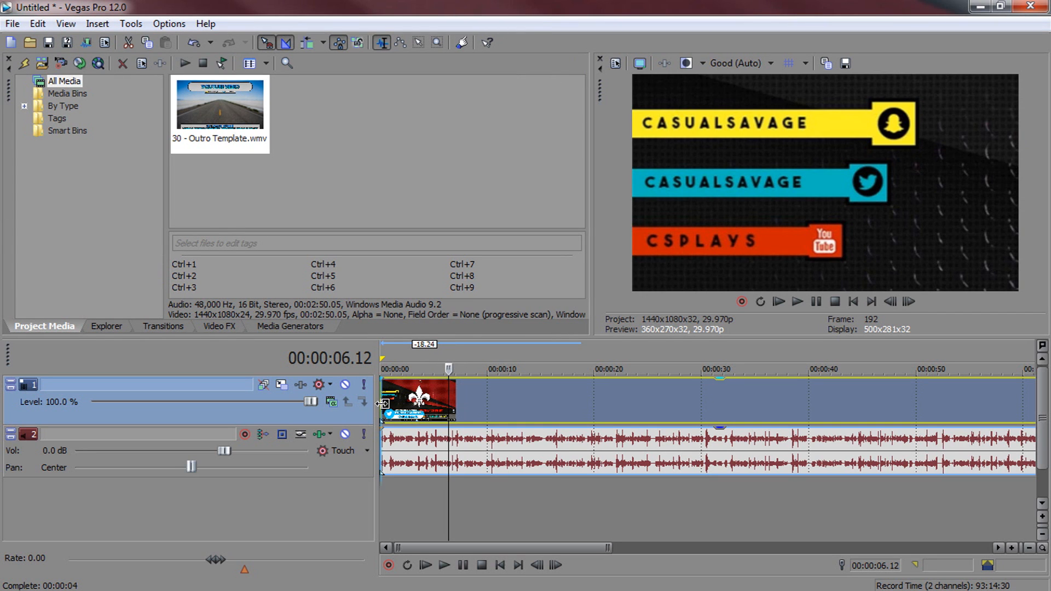
pyautogui.click(382, 404)
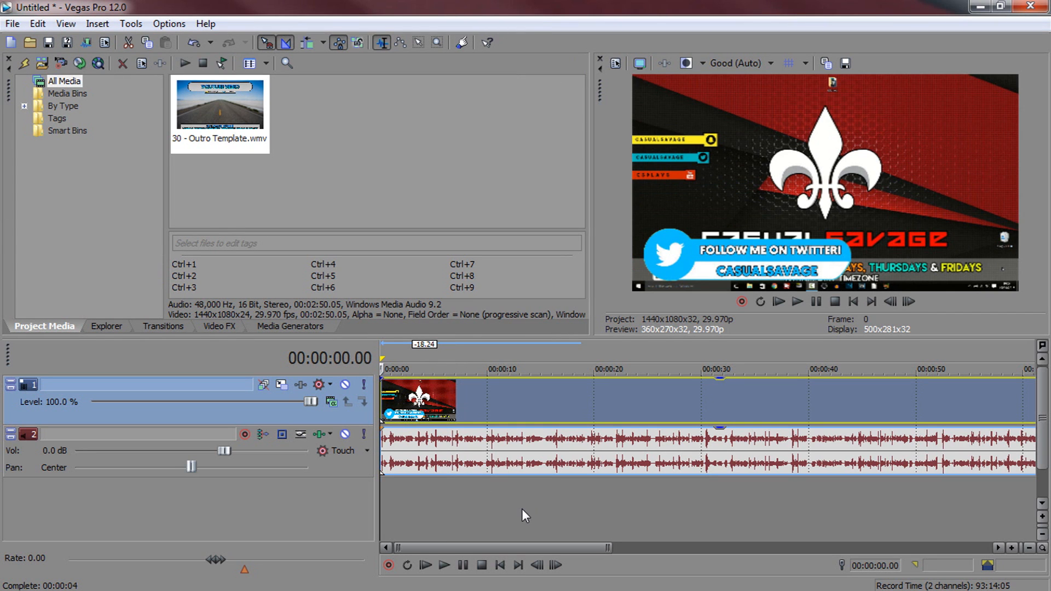
pyautogui.press('space')
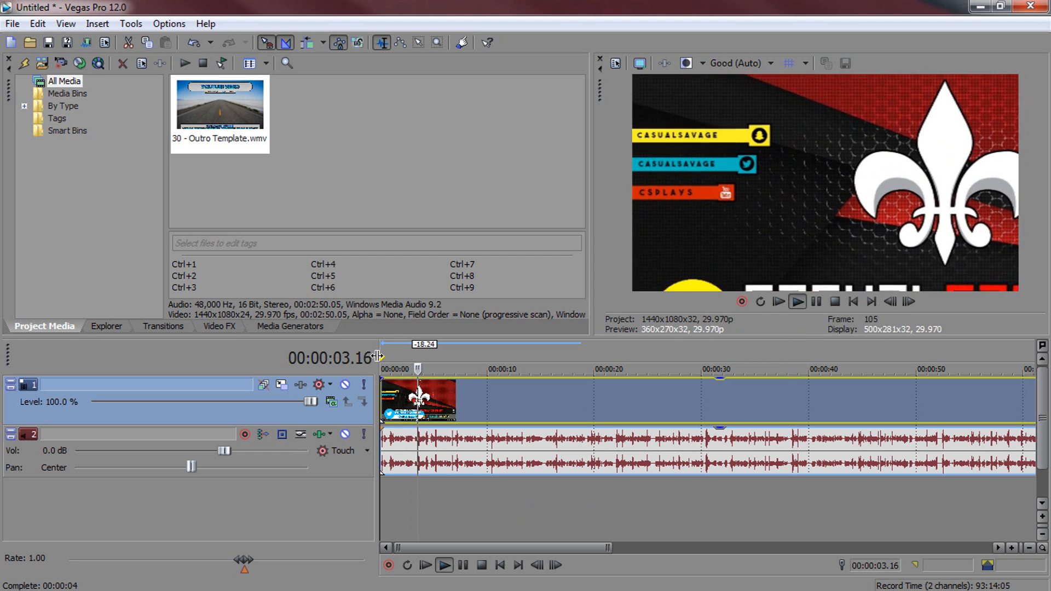
pyautogui.click(818, 300)
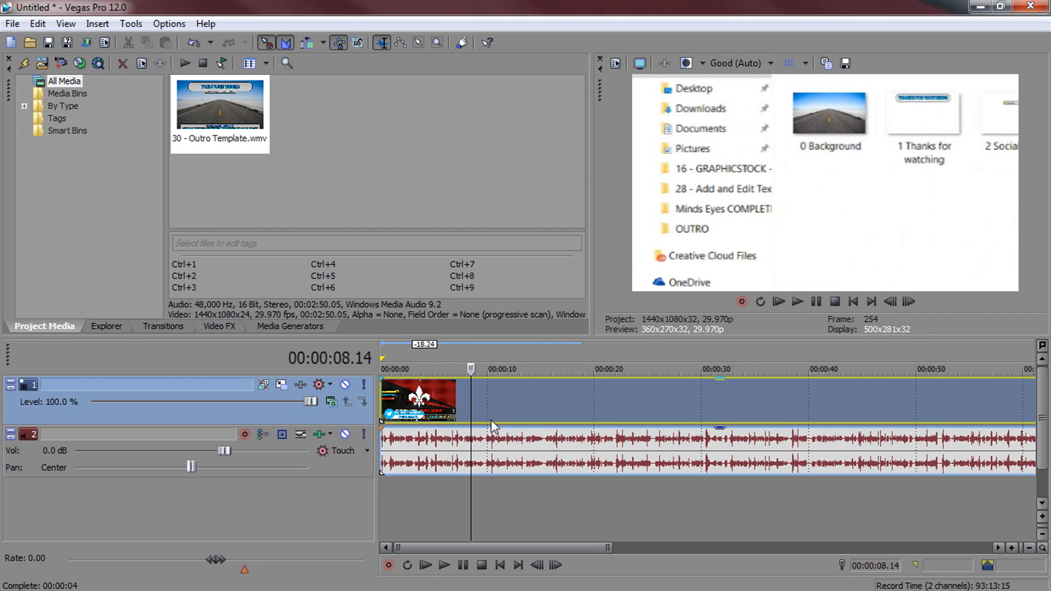
# Step: Split the clip at 00:00:08.14 and inspect the cut between the two parts
pyautogui.press('s')
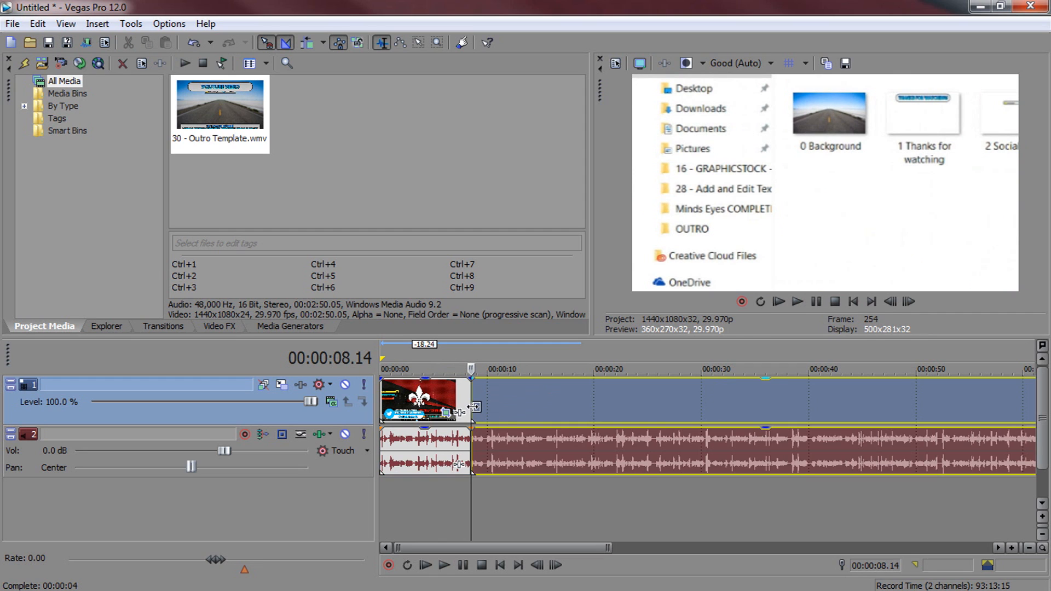
pyautogui.scroll(-1, 473, 408)
pyautogui.scroll(-2, 438, 411)
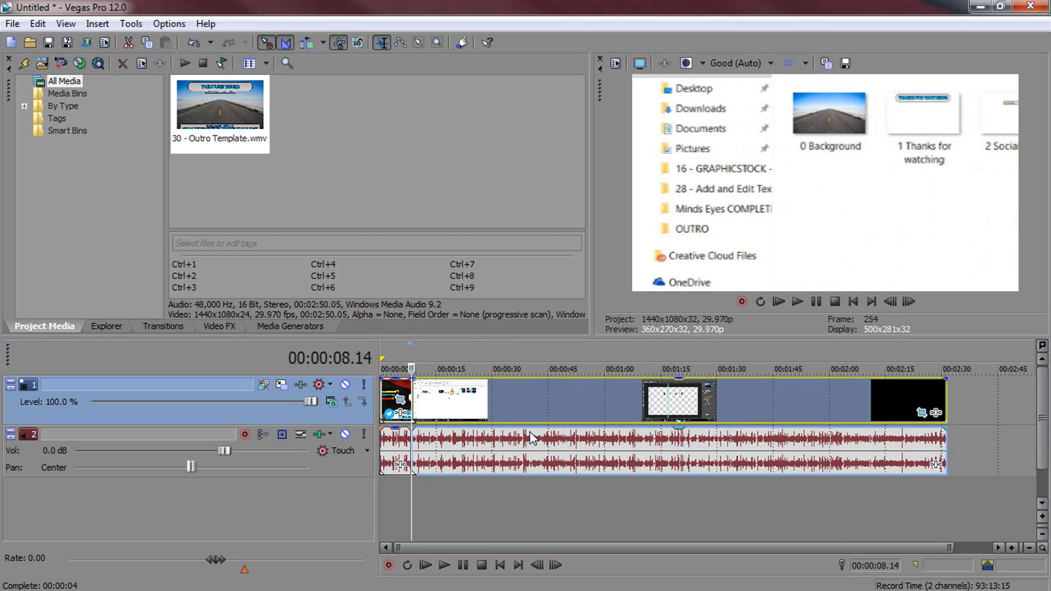
pyautogui.scroll(3, 409, 378)
pyautogui.click(416, 403)
pyautogui.moveTo(416, 404); pyautogui.dragTo(474, 402)
pyautogui.click(476, 403)
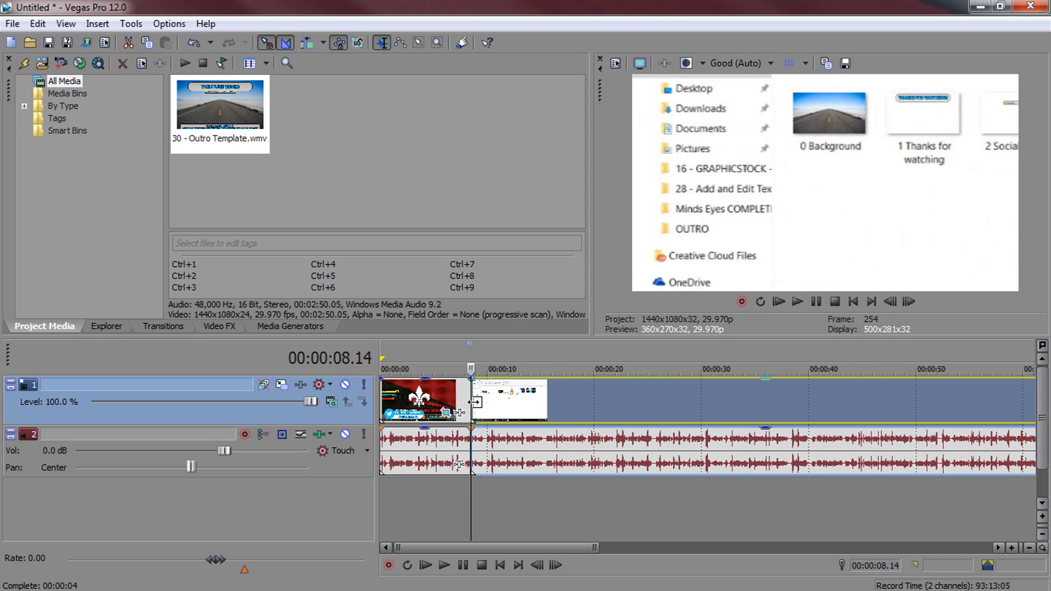
pyautogui.scroll(-3, 476, 403)
# Step: Restore the default Pan/Crop framing on the part of the clip after the split
pyautogui.click(895, 413)
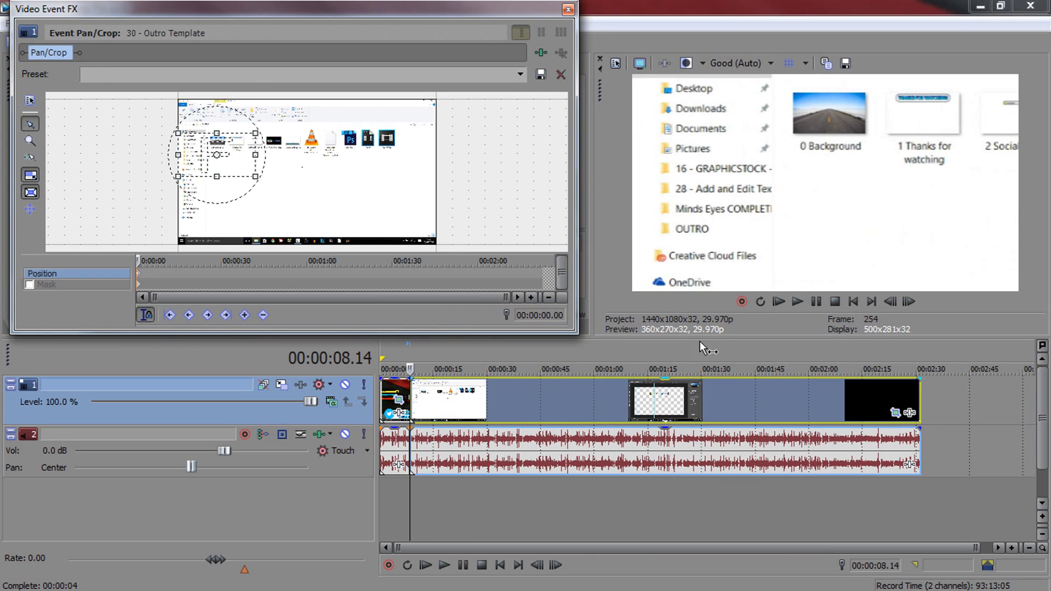
pyautogui.rightClick(231, 167)
pyautogui.click(256, 178)
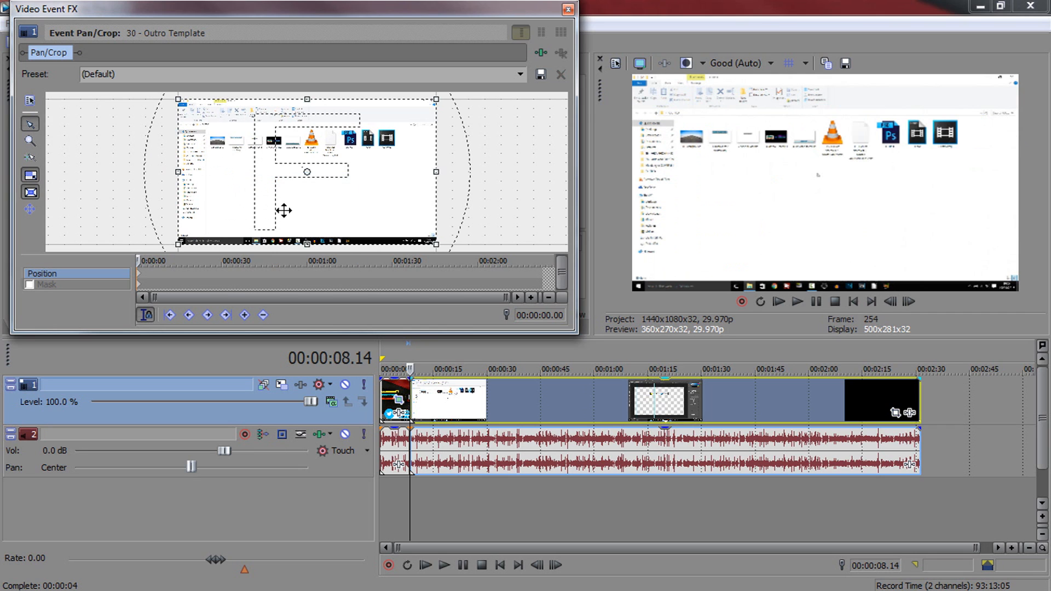
# Step: Close the Pan/Crop window and play the timeline from 00:00:05.25 to preview the transition across the split
pyautogui.click(567, 9)
pyautogui.scroll(3, 446, 481)
pyautogui.click(442, 481)
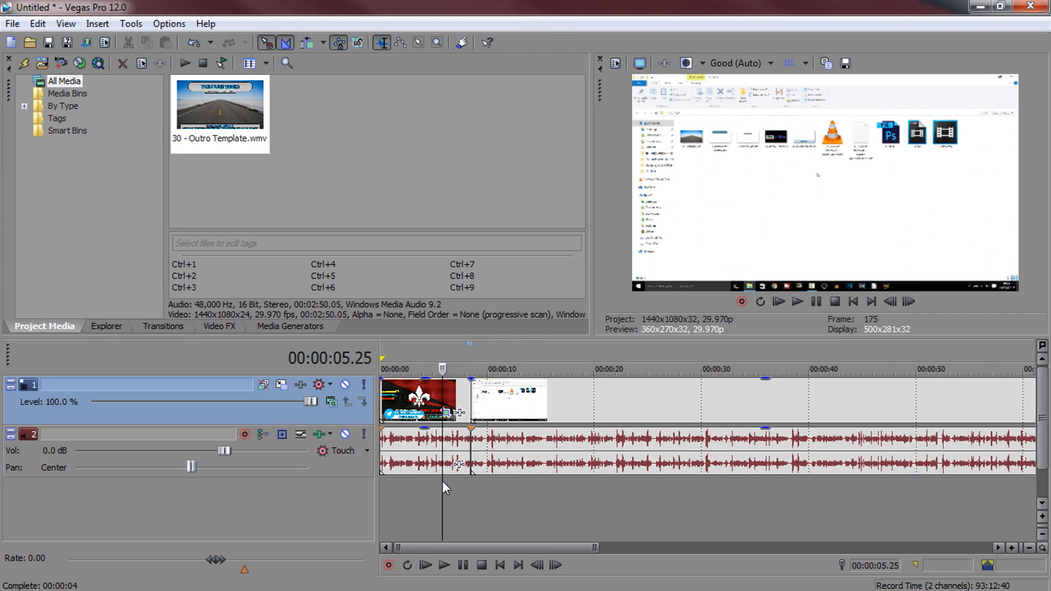
pyautogui.press('space')
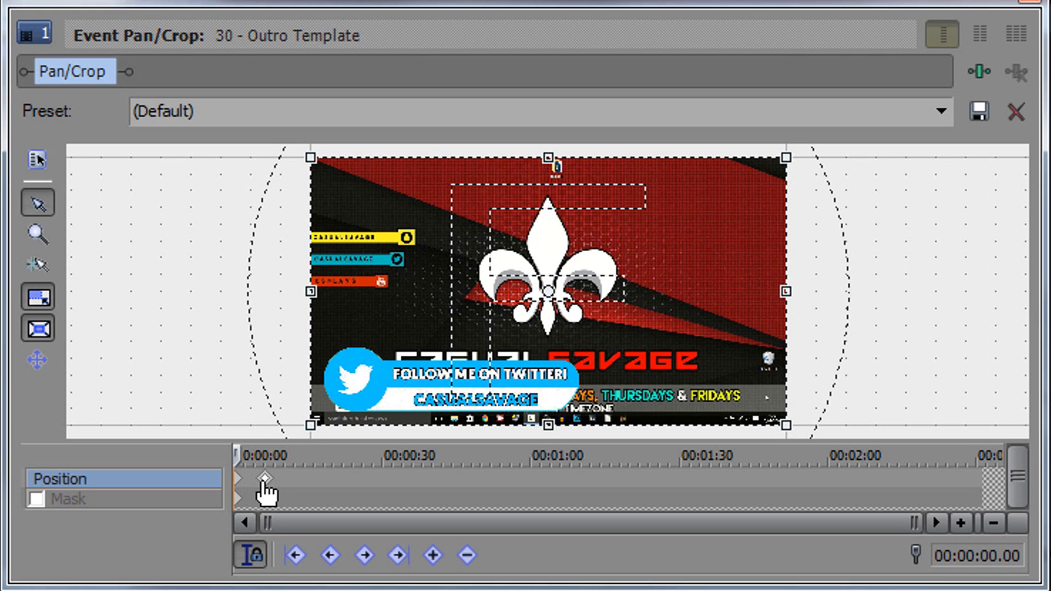
# Step: Save the crop framing of the keyframe at 00:00:06.12 as a preset named "Social media"
pyautogui.click(265, 482)
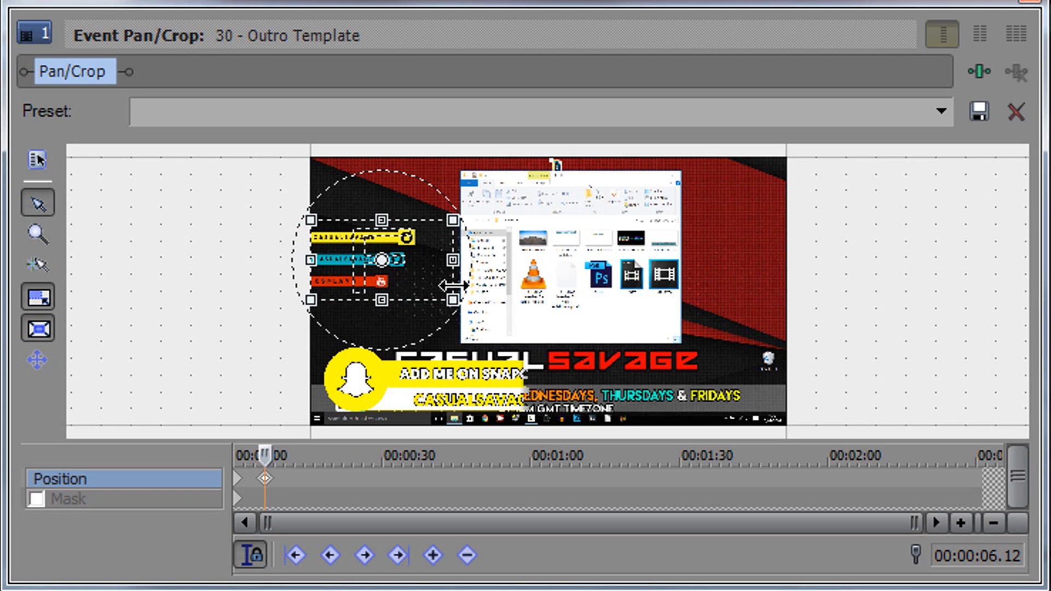
pyautogui.moveTo(452, 300); pyautogui.dragTo(580, 325)
pyautogui.hotkey('ctrl', 'z')
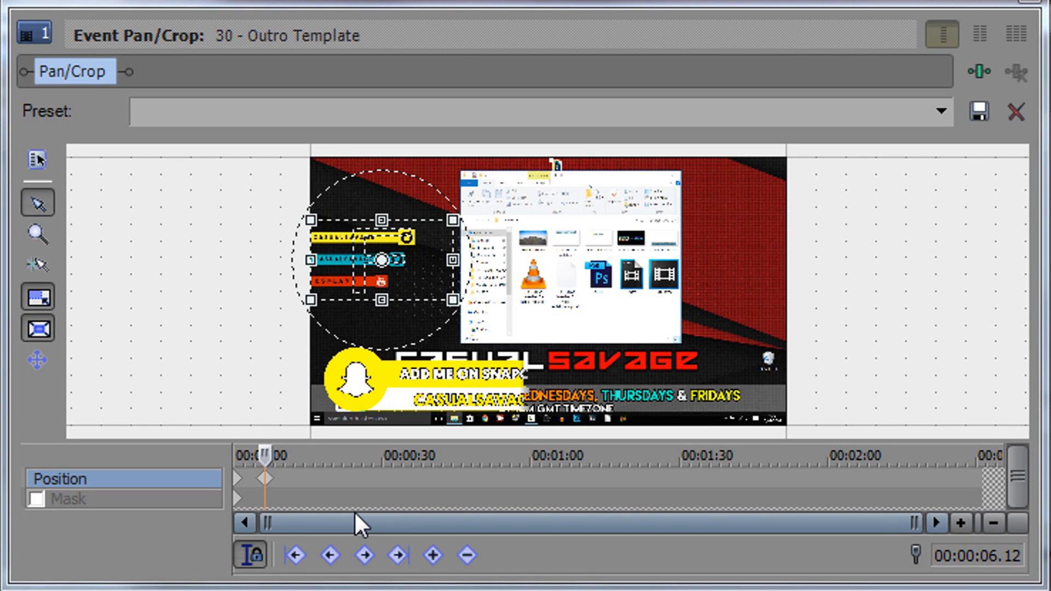
pyautogui.click(193, 111)
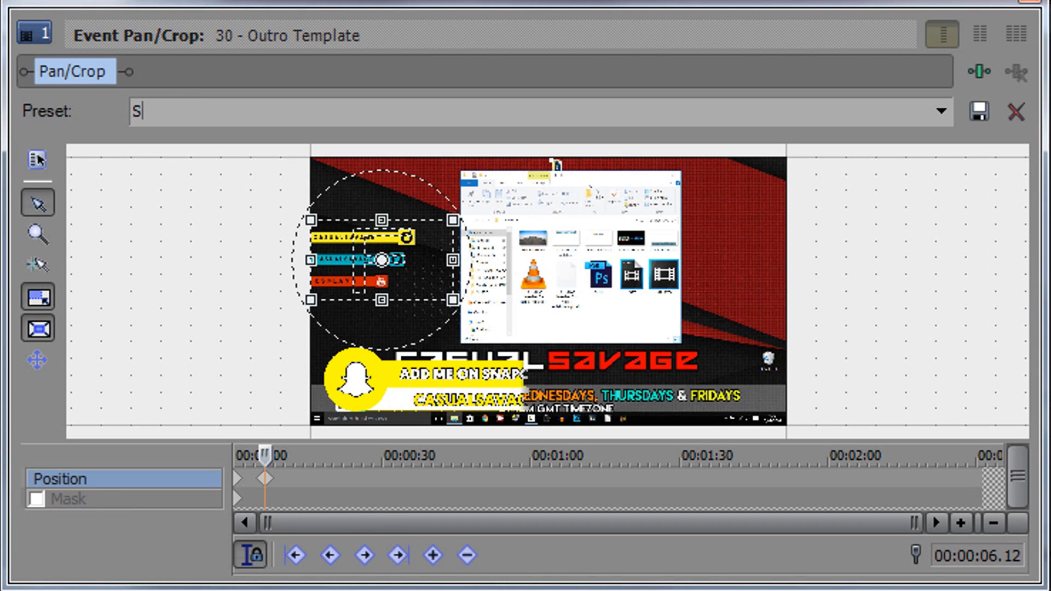
pyautogui.write('Social media')
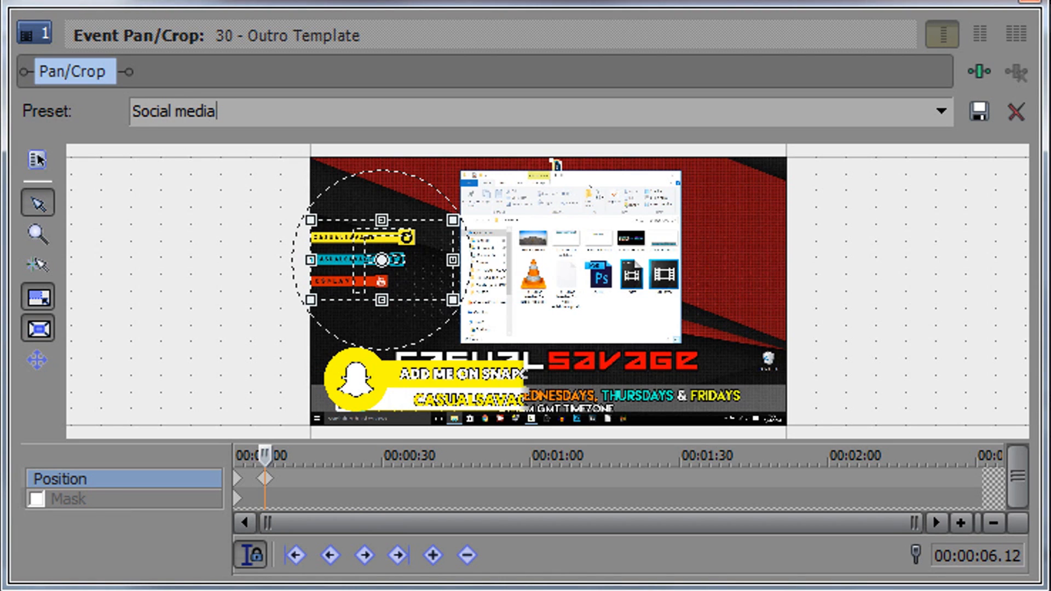
pyautogui.click(978, 111)
# Step: Apply the Social media preset at 00:01:05.27 on the keyframe timeline
pyautogui.click(487, 485)
pyautogui.click(560, 470)
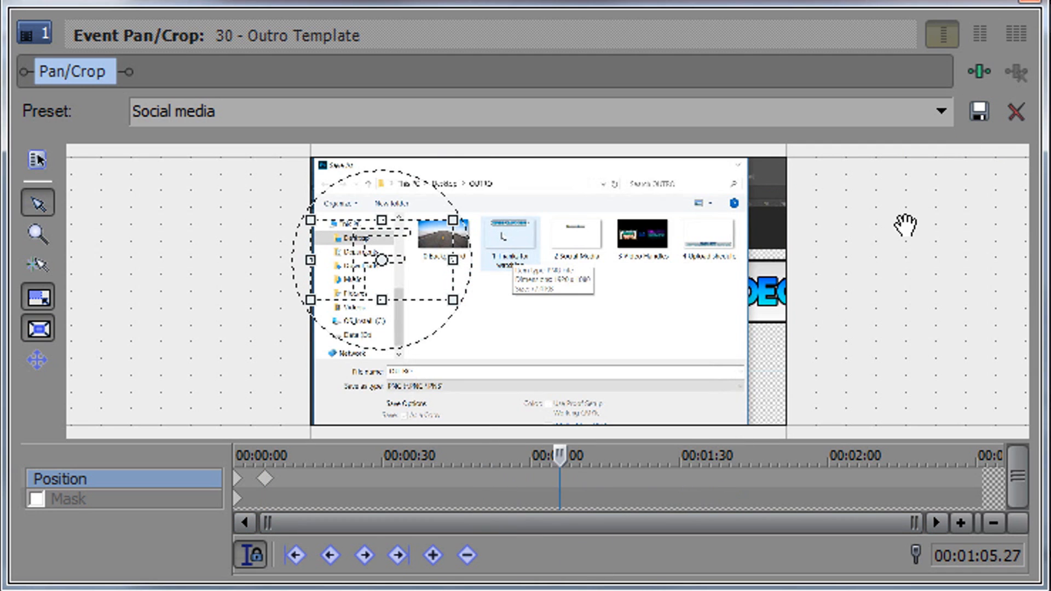
pyautogui.click(946, 109)
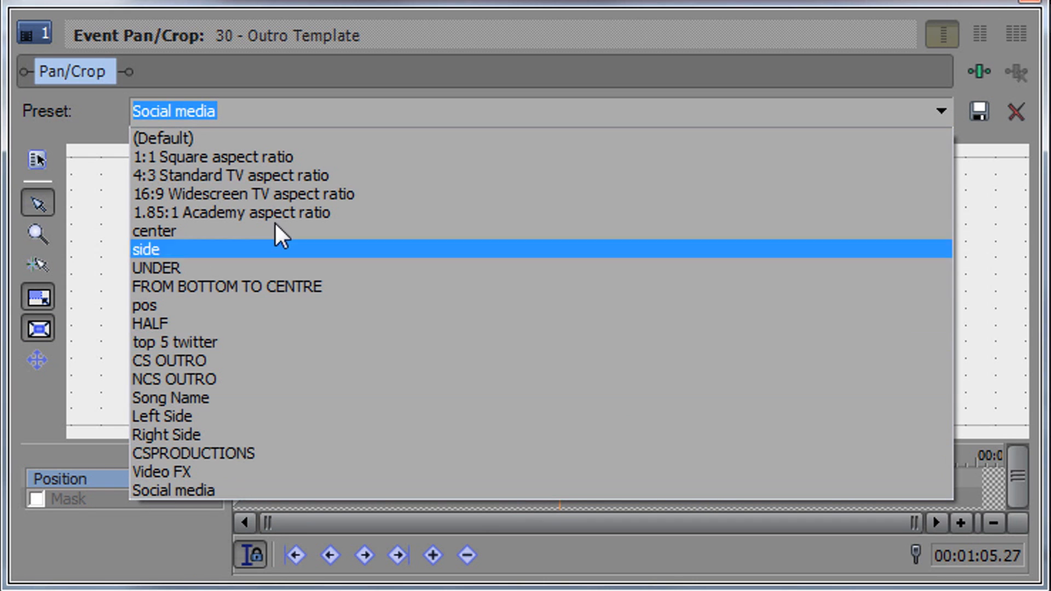
pyautogui.click(170, 490)
pyautogui.click(557, 479)
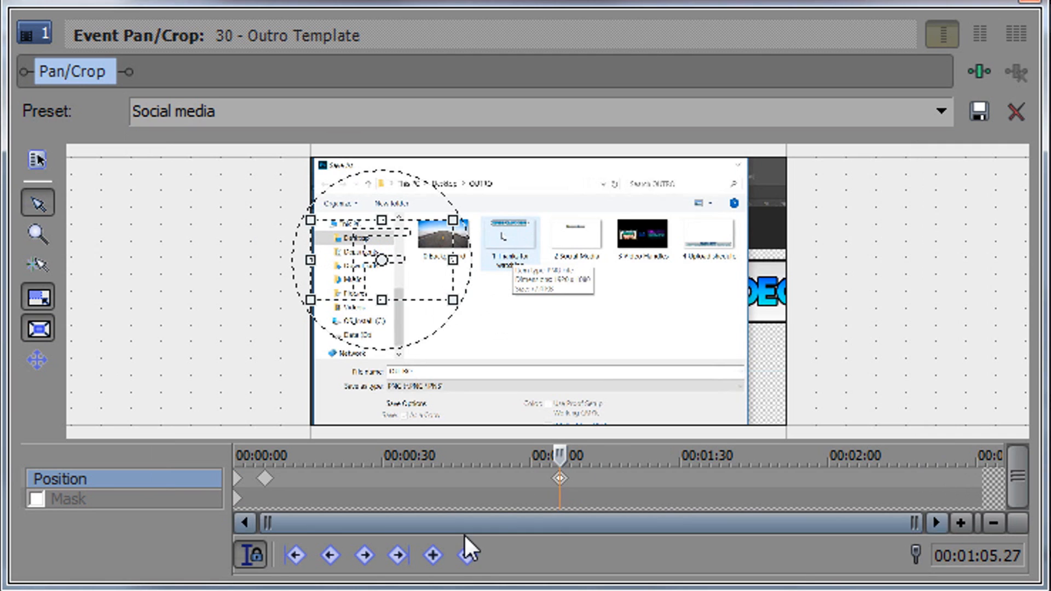
# Step: Delete the position keyframes at 00:01:05.27 and 00:00:06.12
pyautogui.click(468, 555)
pyautogui.click(265, 478)
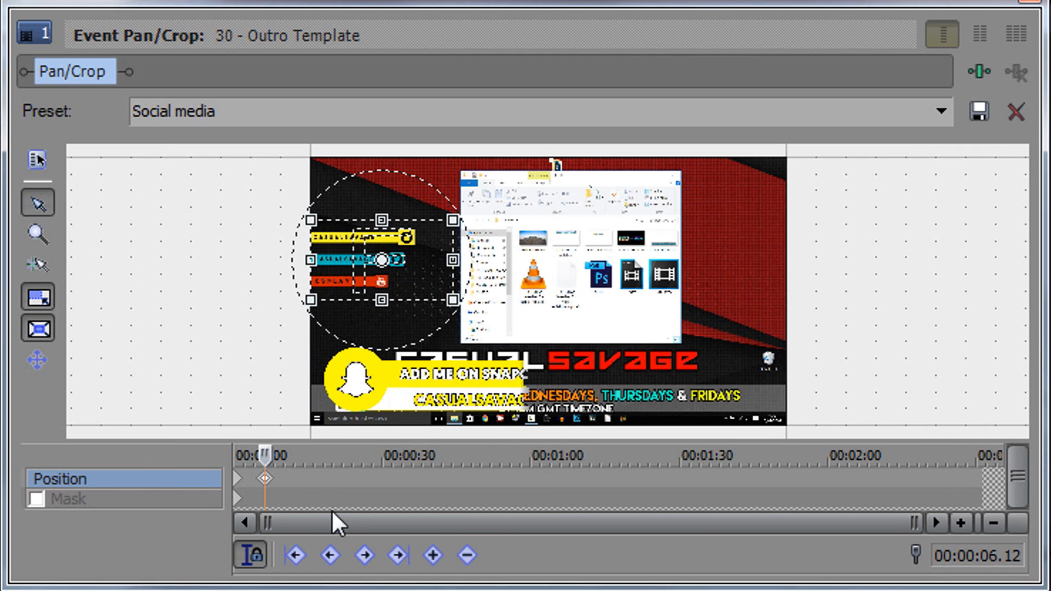
pyautogui.click(467, 555)
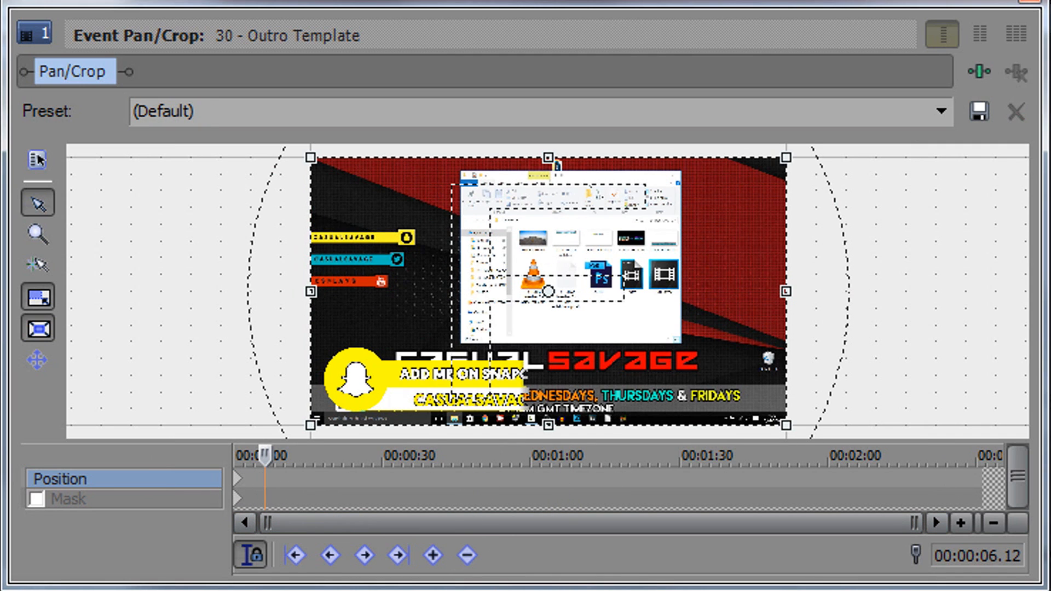
# Step: Apply the Social media preset at 00:00:06.12
pyautogui.click(942, 115)
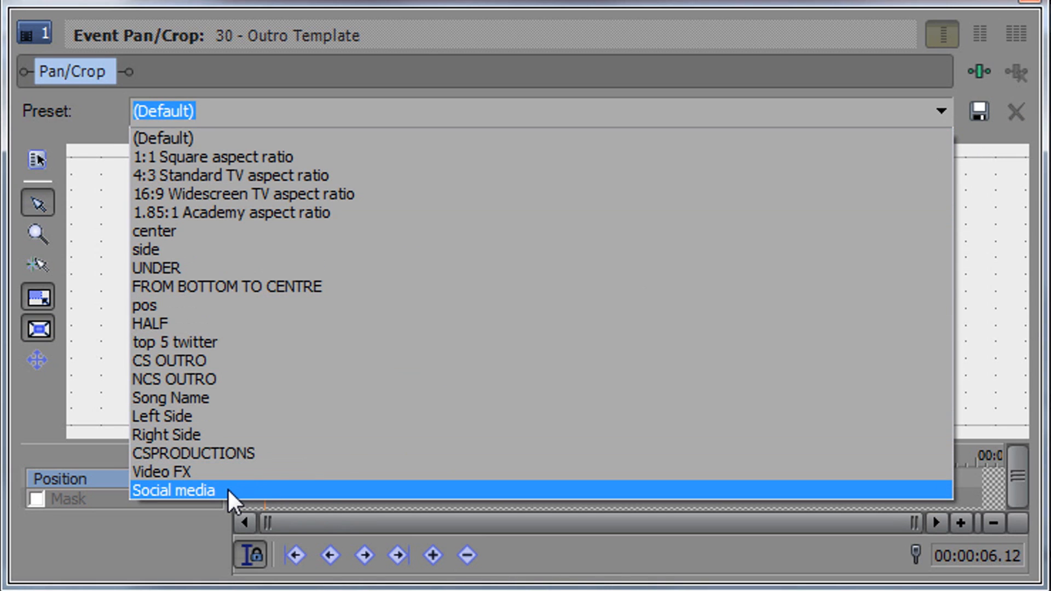
pyautogui.click(227, 487)
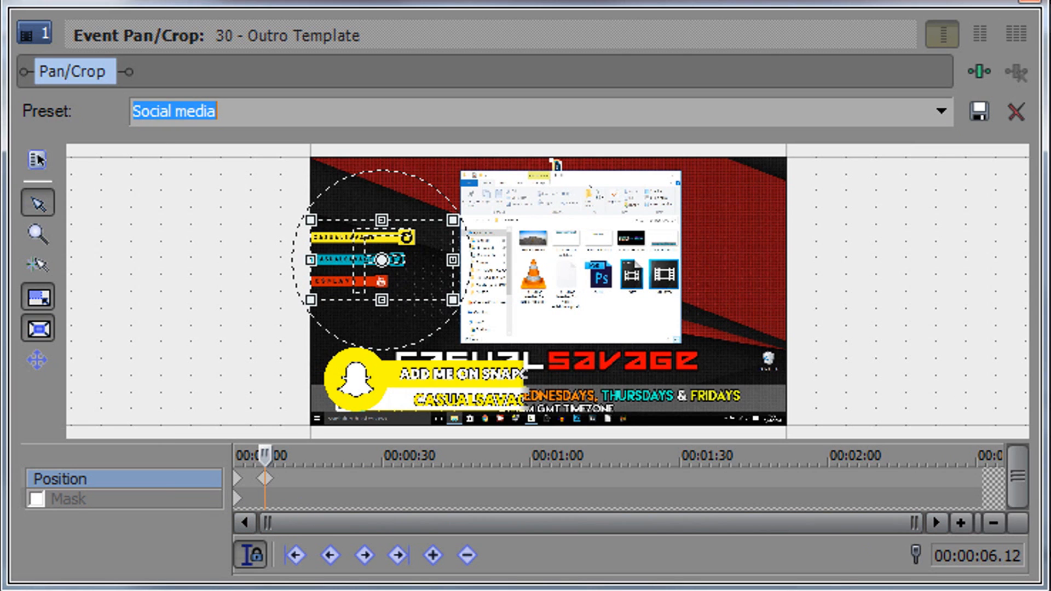
# Step: Rotate the crop frame at the first keyframe, and restore it to the default framing
pyautogui.click(238, 455)
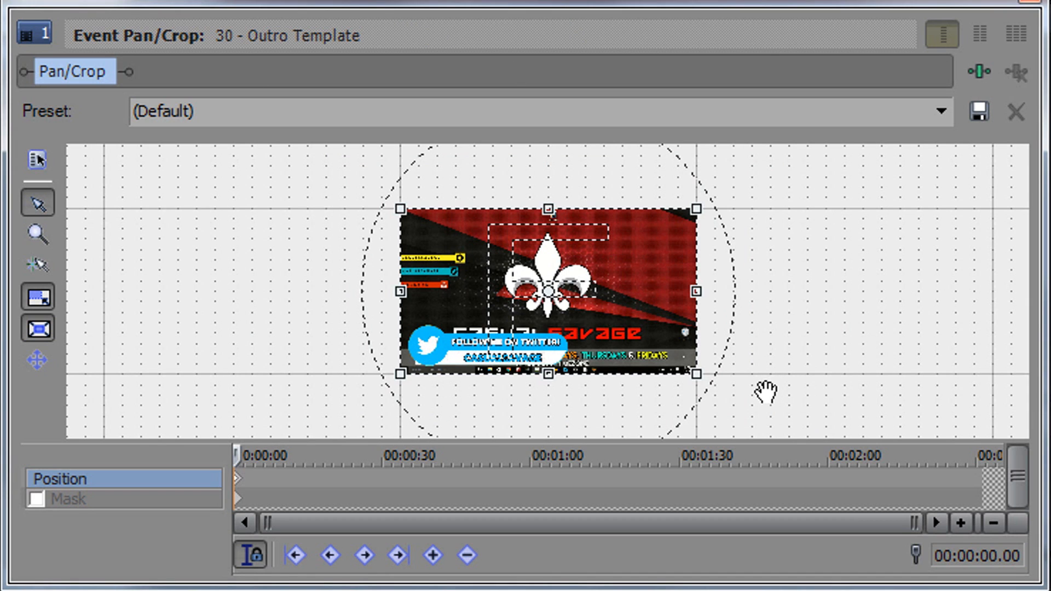
pyautogui.scroll(-1, 765, 391)
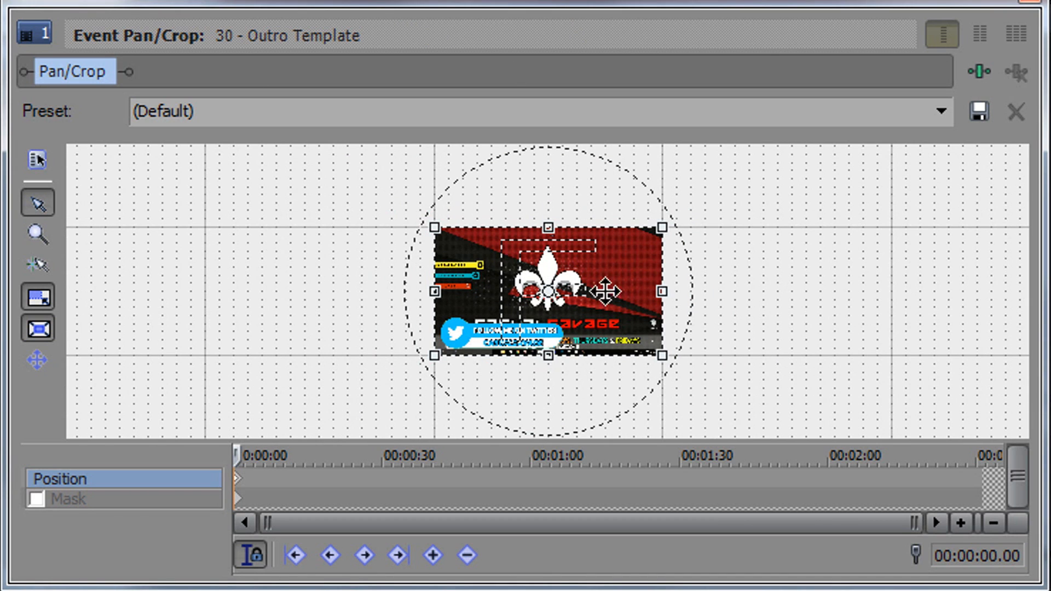
pyautogui.scroll(1, 548, 262)
pyautogui.scroll(2, 548, 262)
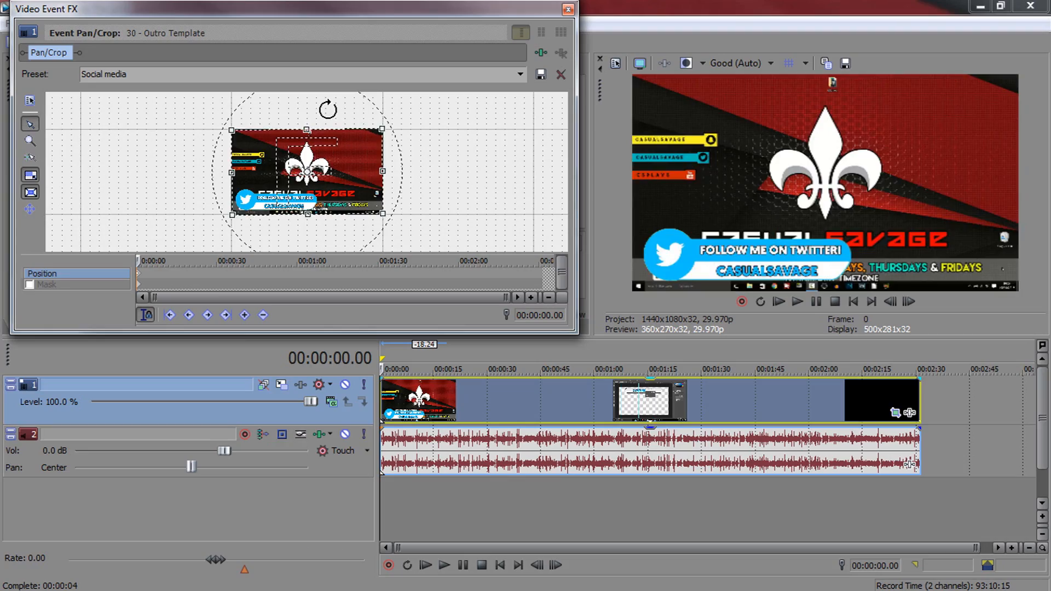
pyautogui.moveTo(598, 186); pyautogui.dragTo(498, 172)
pyautogui.moveTo(279, 106); pyautogui.dragTo(241, 82)
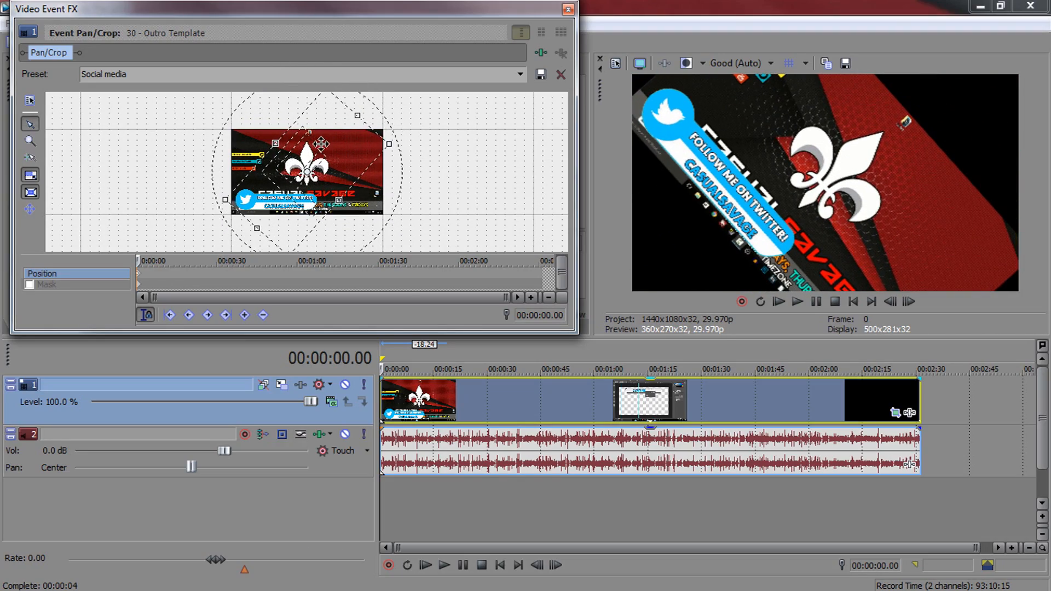
pyautogui.rightClick(347, 151)
pyautogui.click(378, 157)
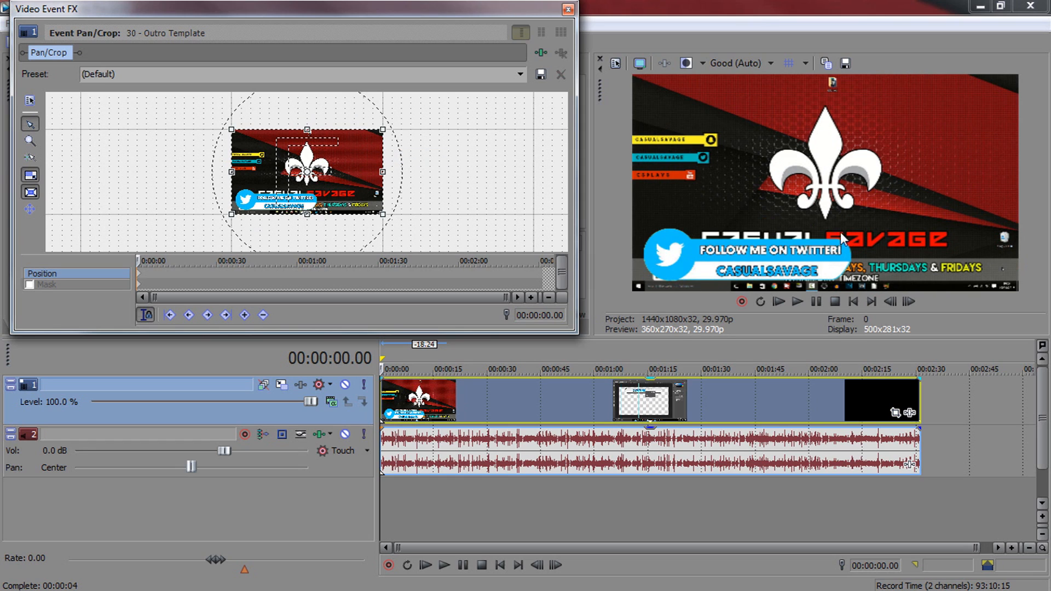
# Step: Rotate the crop frame at two successive timeline points, the second at 00:00:06.18, and restore the default framing shortly after it
pyautogui.click(146, 274)
pyautogui.moveTo(314, 236); pyautogui.dragTo(397, 242)
pyautogui.click(154, 274)
pyautogui.moveTo(265, 237); pyautogui.dragTo(249, 253)
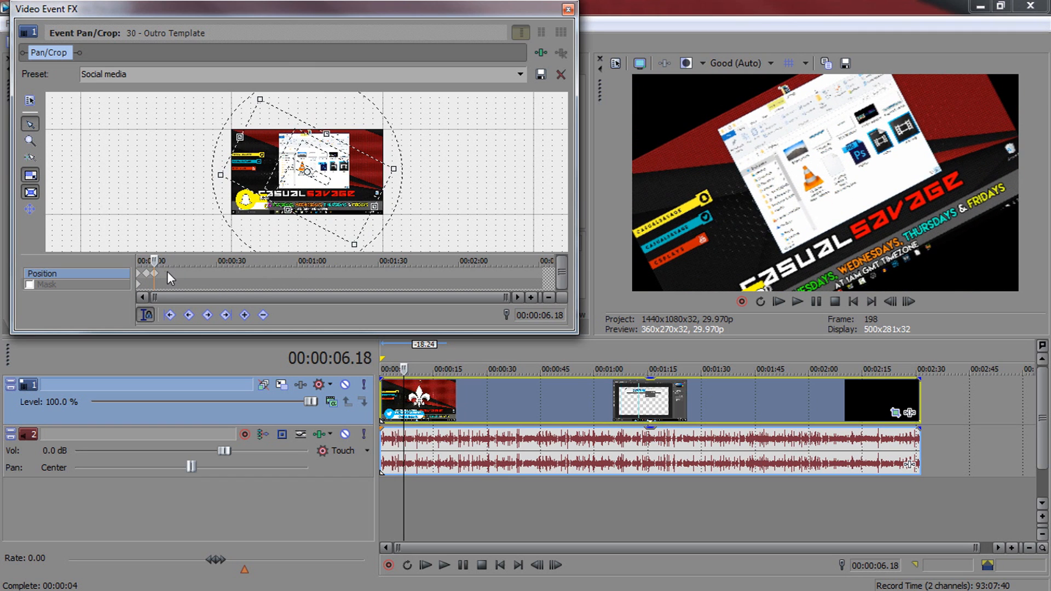
pyautogui.click(160, 273)
pyautogui.rightClick(314, 189)
pyautogui.click(324, 196)
# Step: Play the clip from the start to preview the rotation animation
pyautogui.click(384, 397)
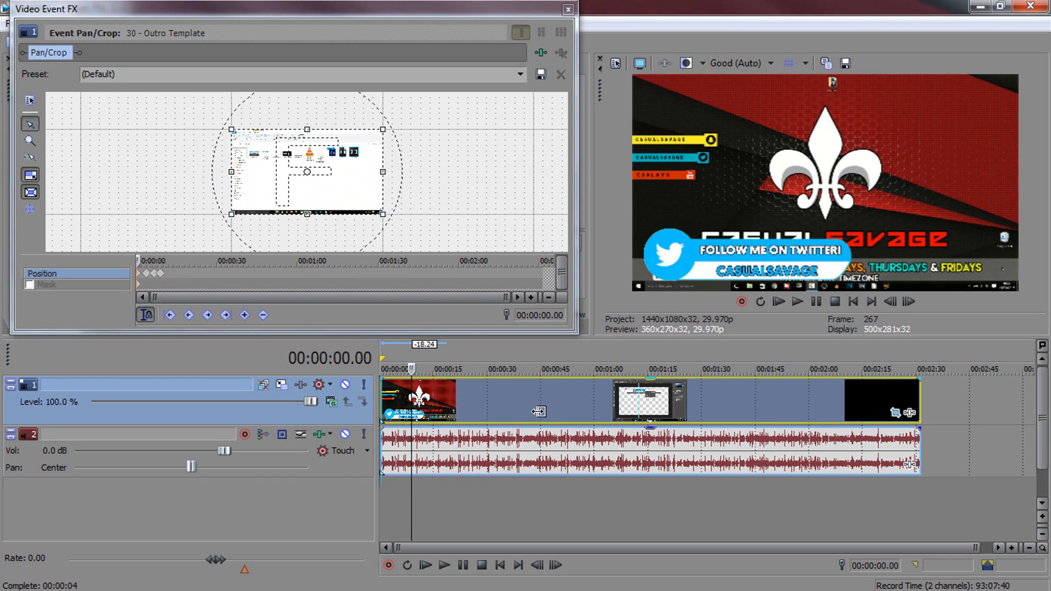
pyautogui.press('space')
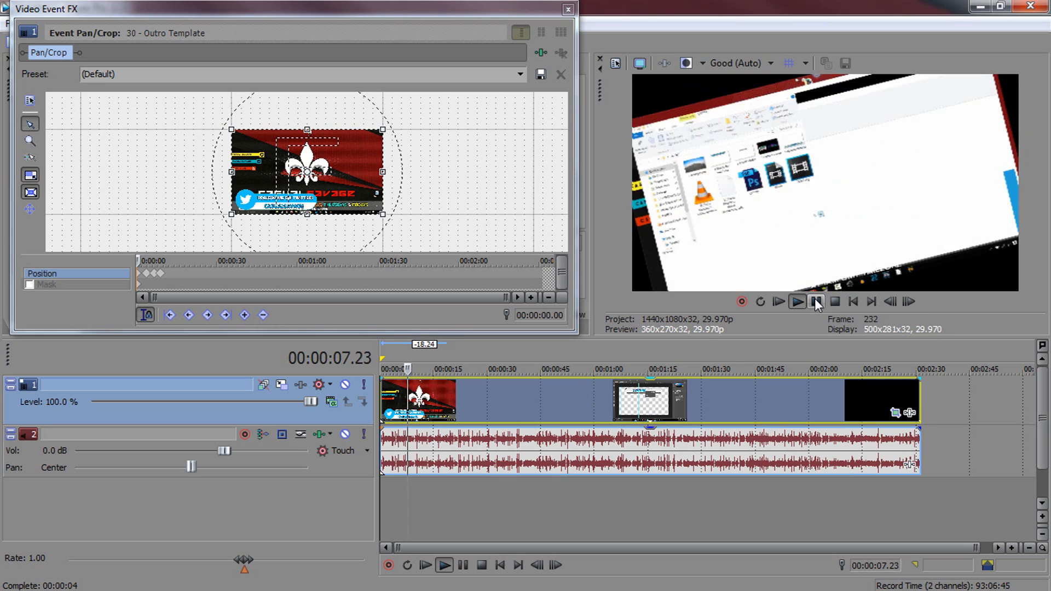
# Step: Pause the rotation preview and show the numeric position settings for the clip's Pan/Crop
pyautogui.click(815, 298)
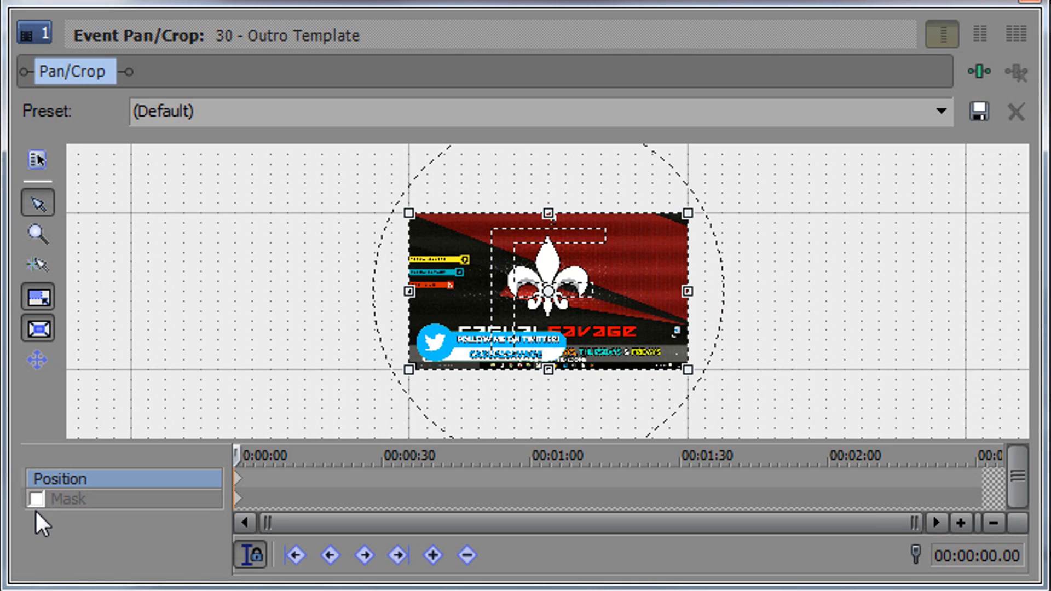
pyautogui.click(44, 164)
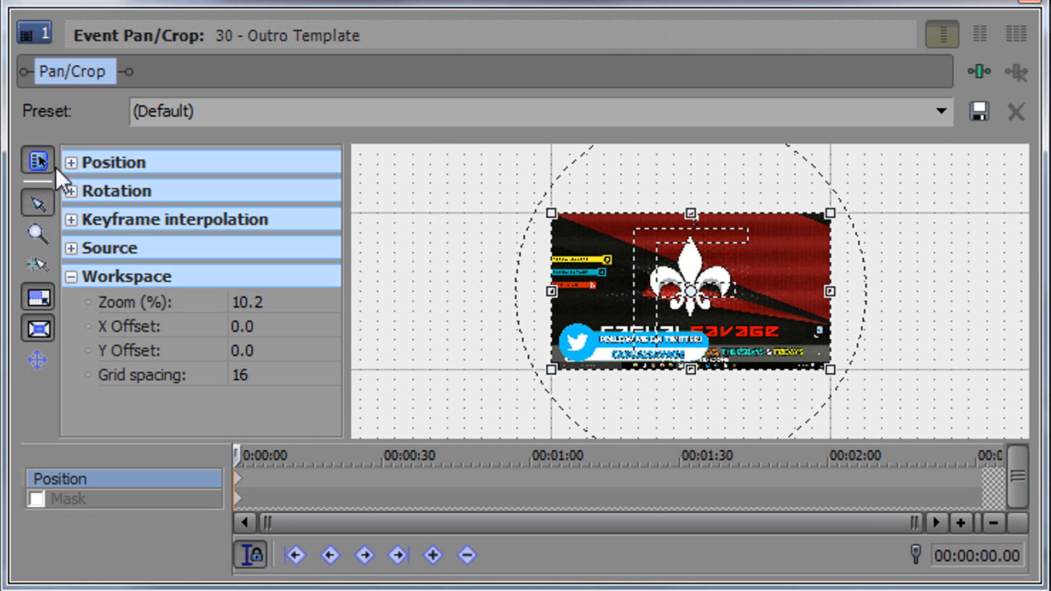
pyautogui.click(71, 163)
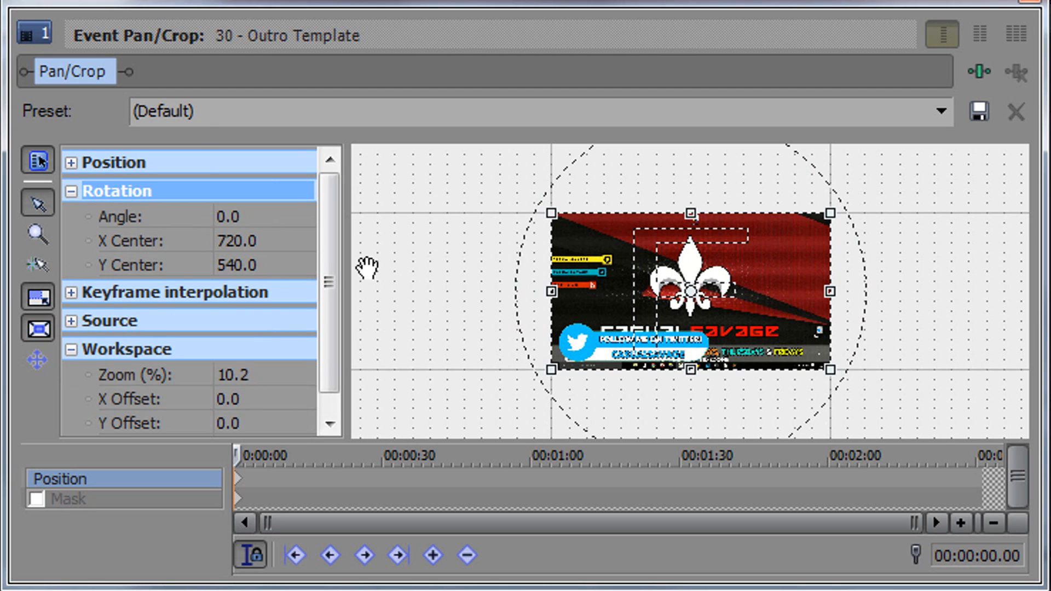
# Step: Try a different rotation angle for the crop frame, and collapse the rotation and workspace settings
pyautogui.click(238, 214)
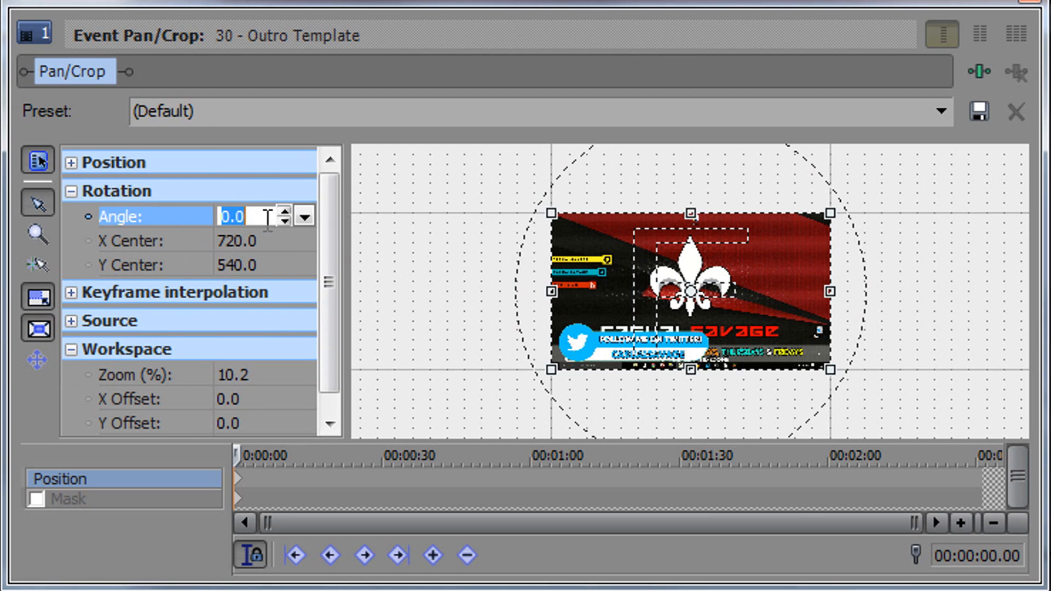
pyautogui.write('450')
pyautogui.press('Return')
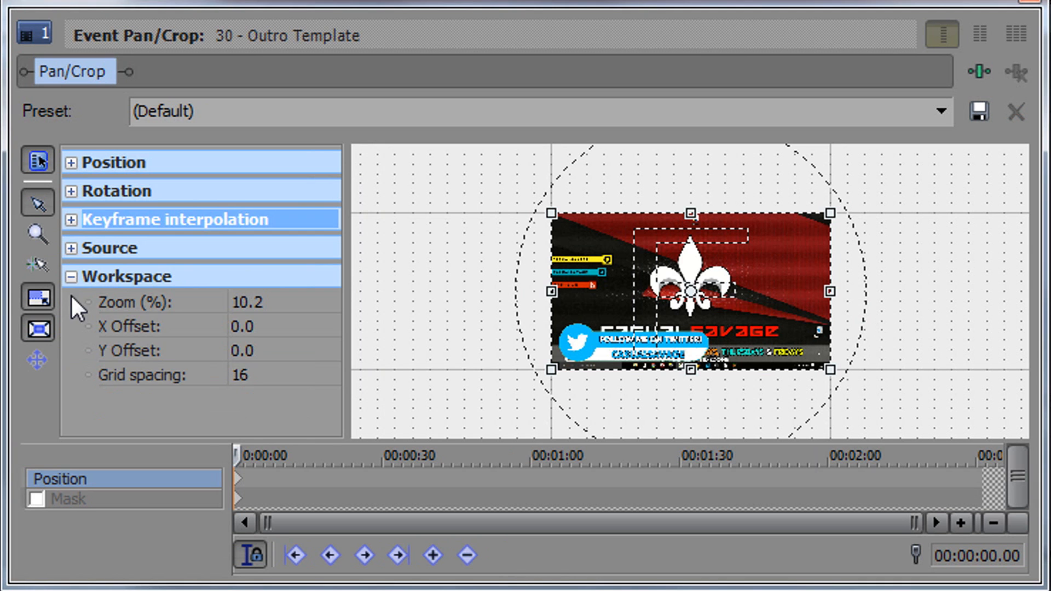
pyautogui.click(71, 277)
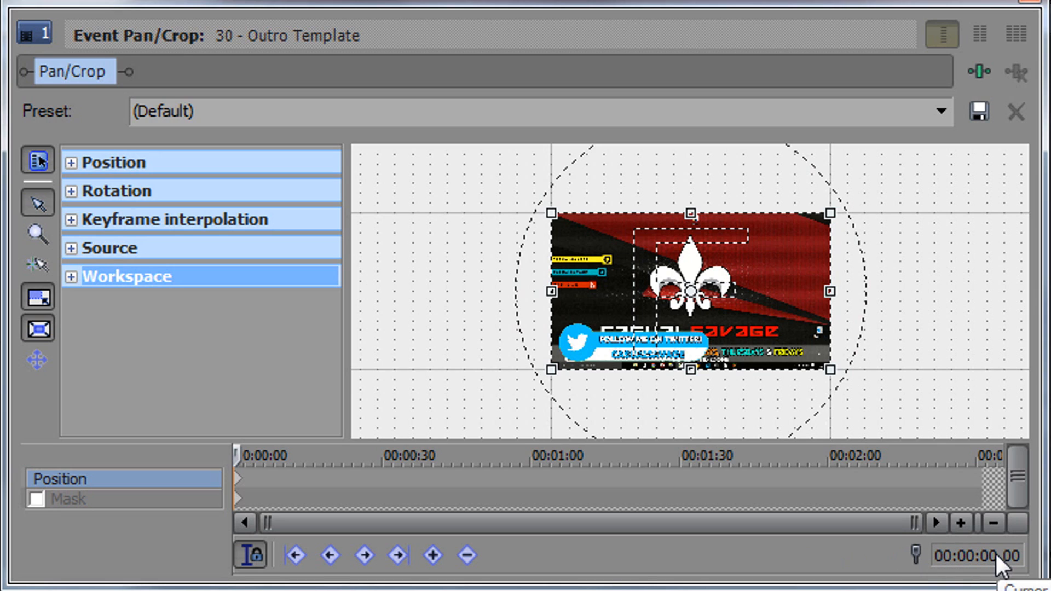
# Step: Move the keyframe cursor to 00:01:30.20 and 00:01:22.09 with Sync Cursor off, and re-enable Sync Cursor
pyautogui.click(250, 555)
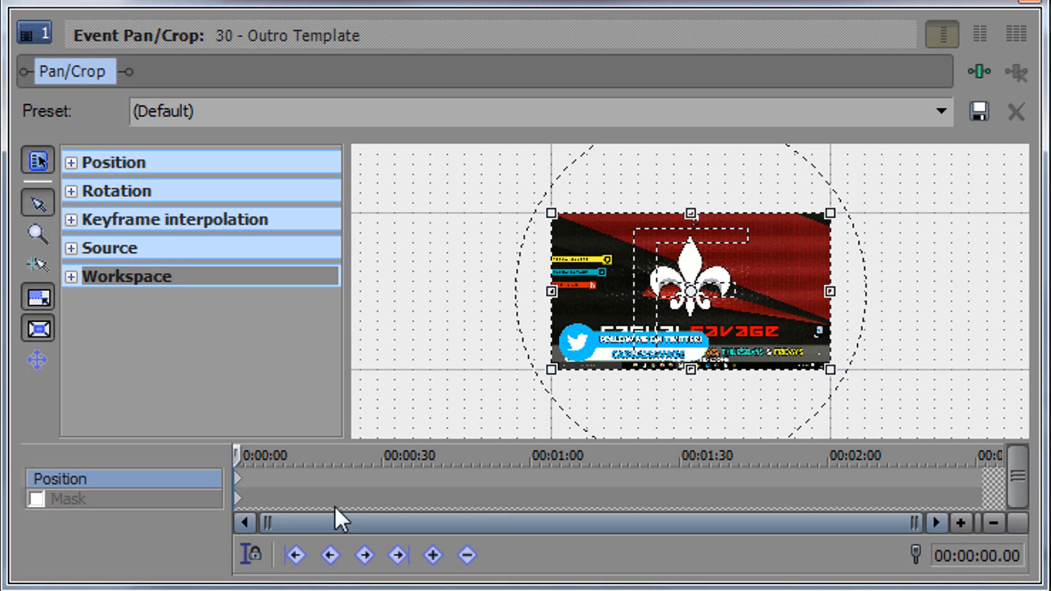
pyautogui.click(681, 474)
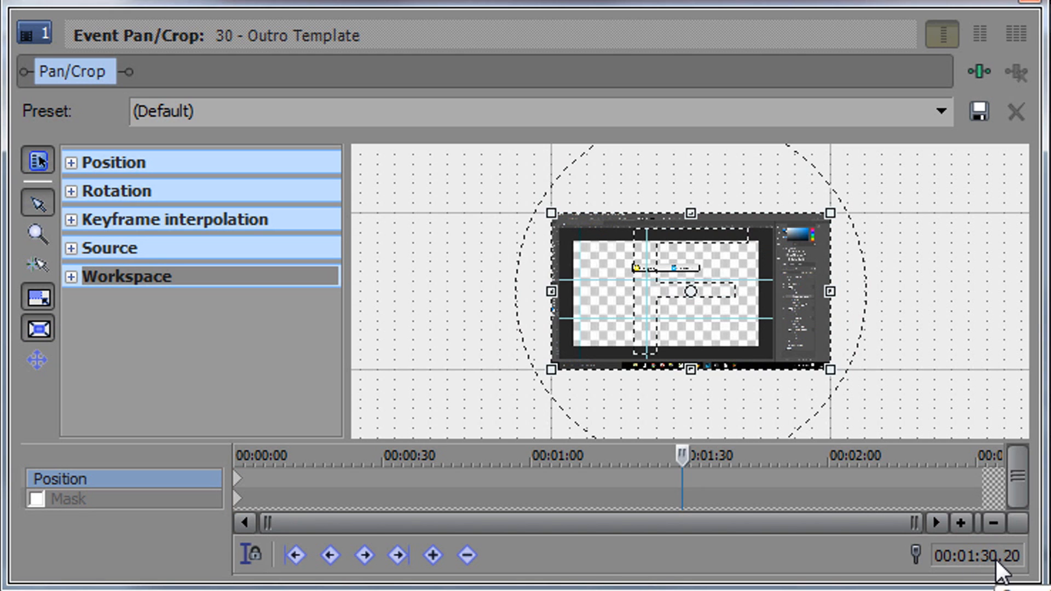
pyautogui.click(640, 471)
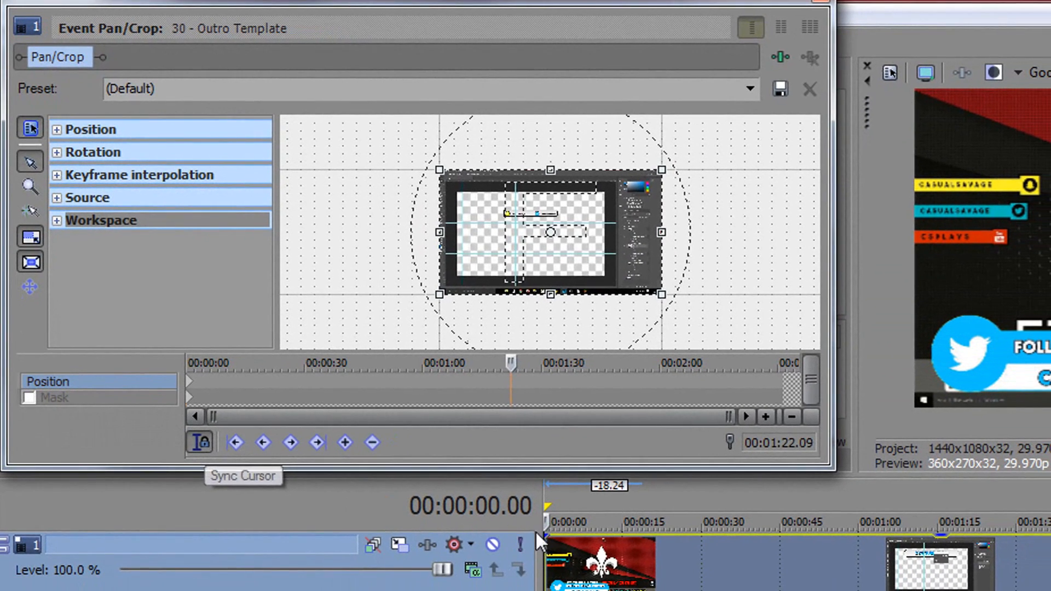
pyautogui.click(211, 460)
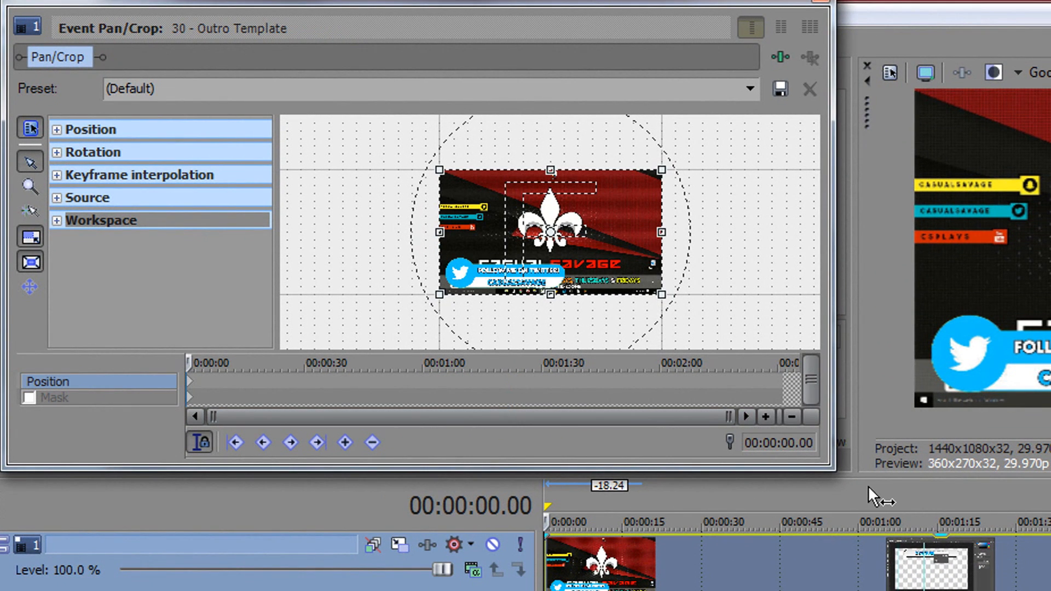
# Step: Flip the crop frame horizontally and vertically at 00:00:58.12 on the timeline
pyautogui.click(850, 519)
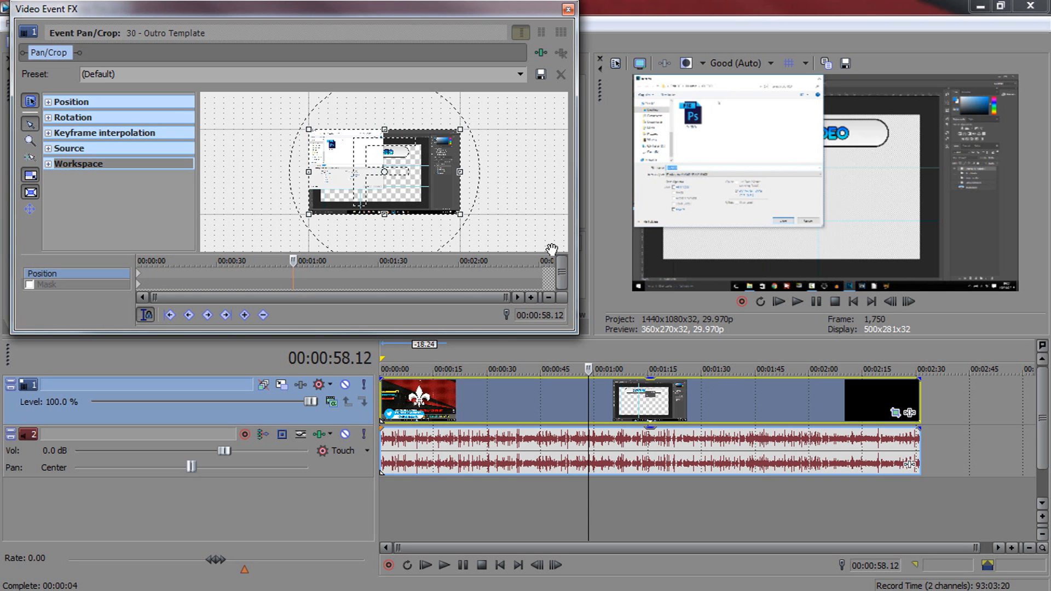
pyautogui.rightClick(415, 172)
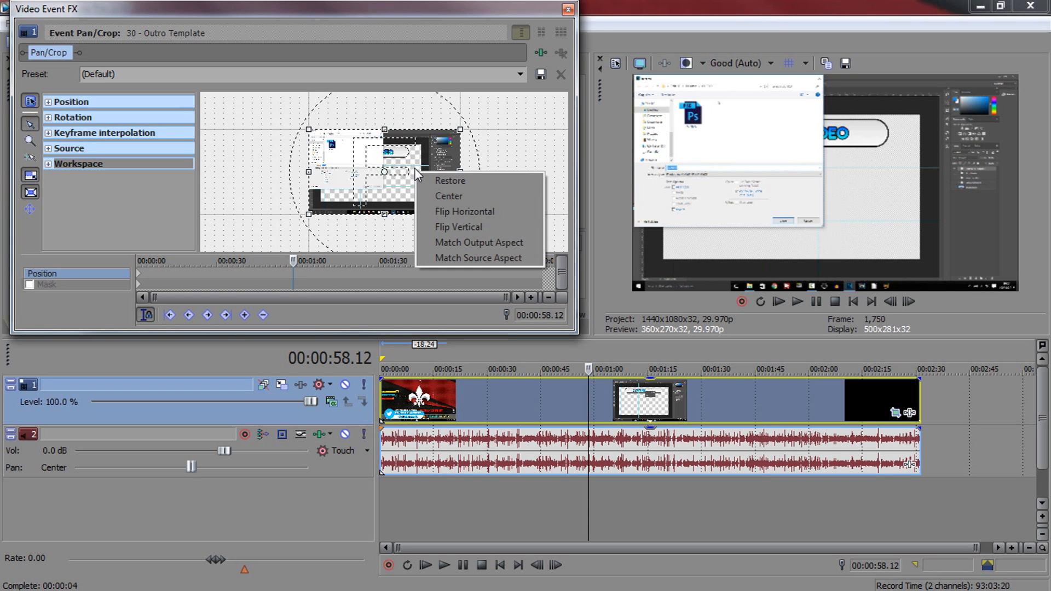
pyautogui.click(486, 211)
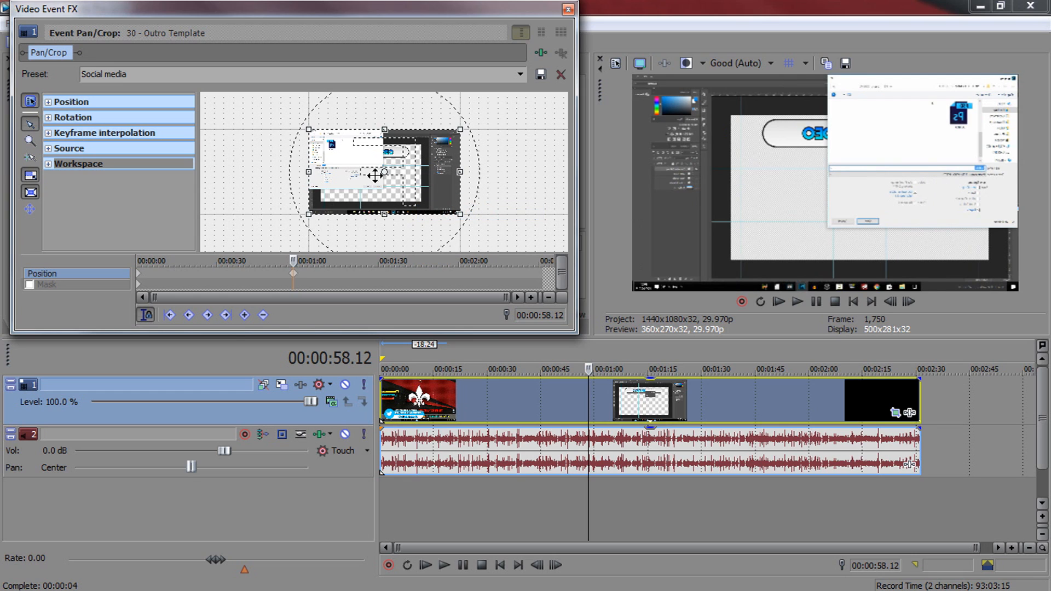
pyautogui.rightClick(413, 176)
pyautogui.click(471, 235)
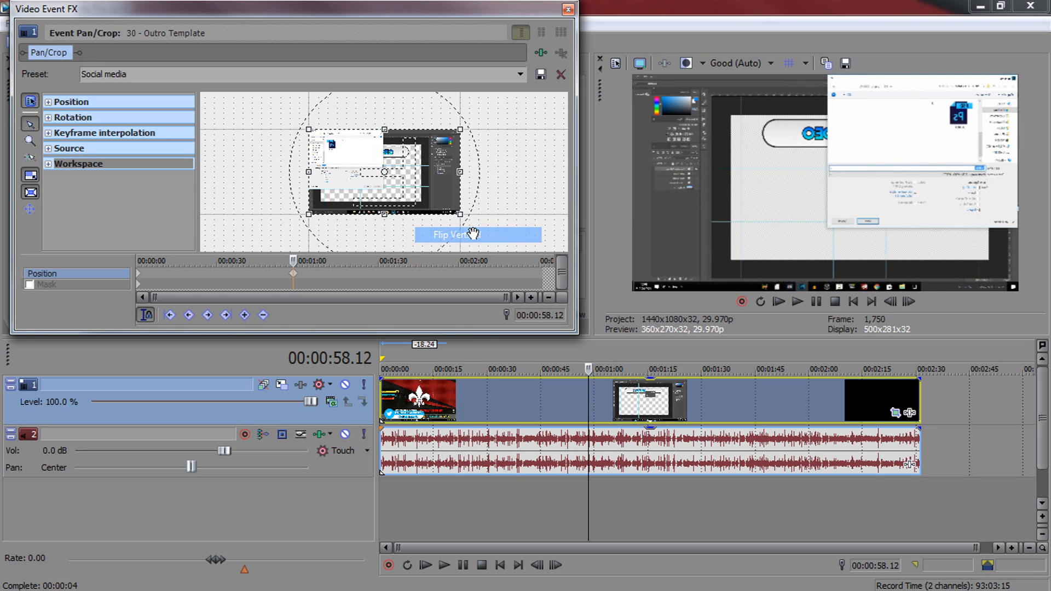
# Step: Match the flipped crop frame to the output aspect, and restore its default framing
pyautogui.rightClick(487, 206)
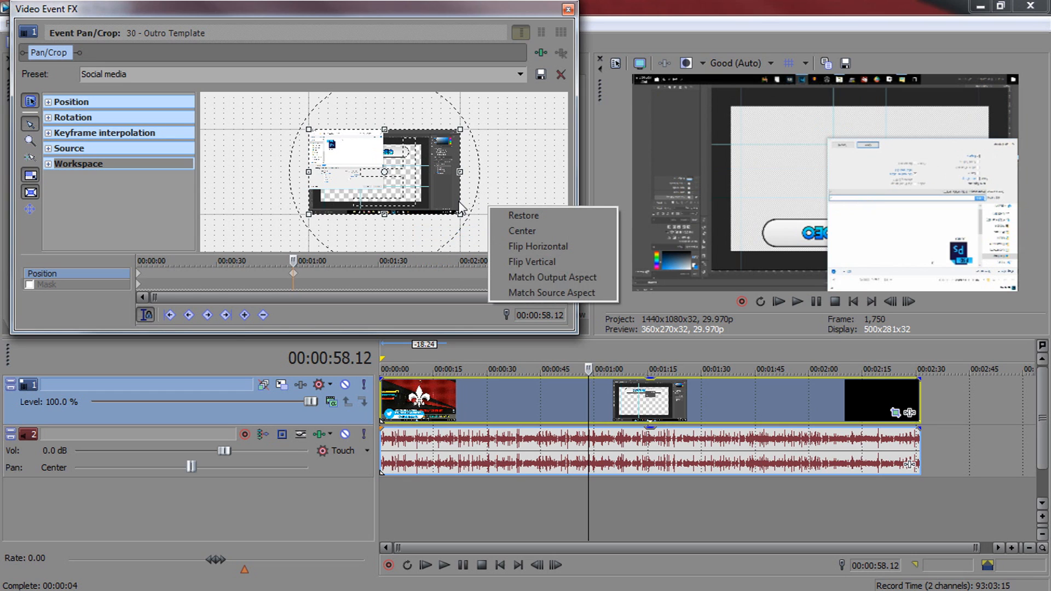
pyautogui.click(551, 277)
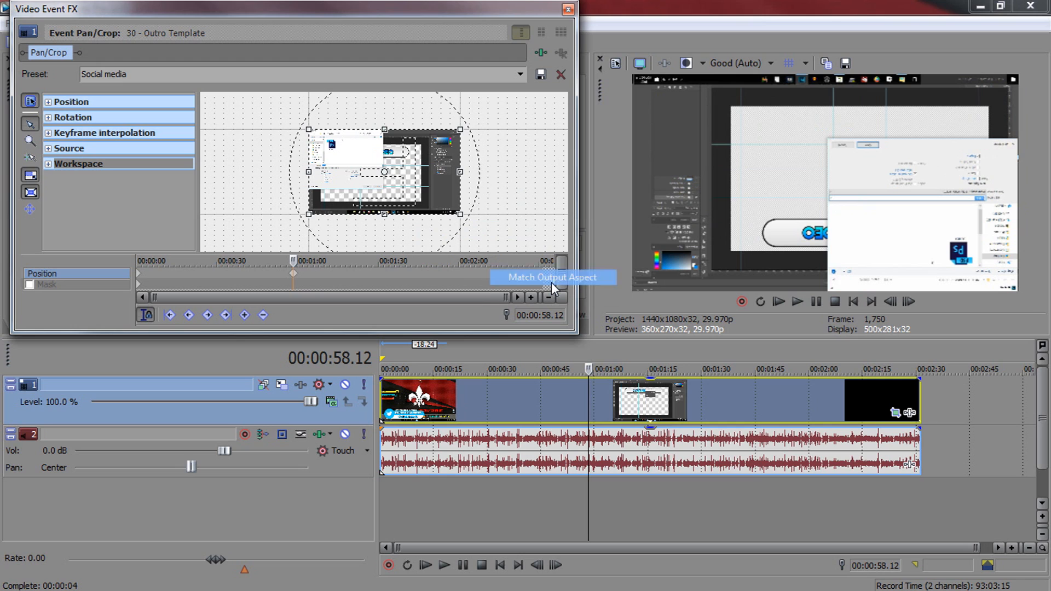
pyautogui.rightClick(406, 199)
pyautogui.click(476, 232)
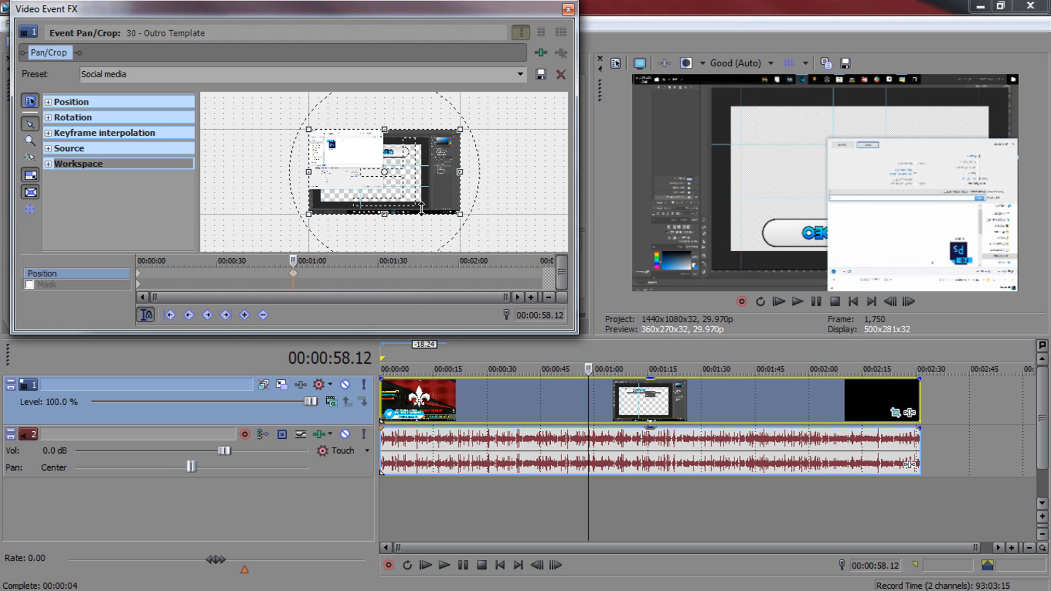
pyautogui.rightClick(433, 213)
pyautogui.click(465, 222)
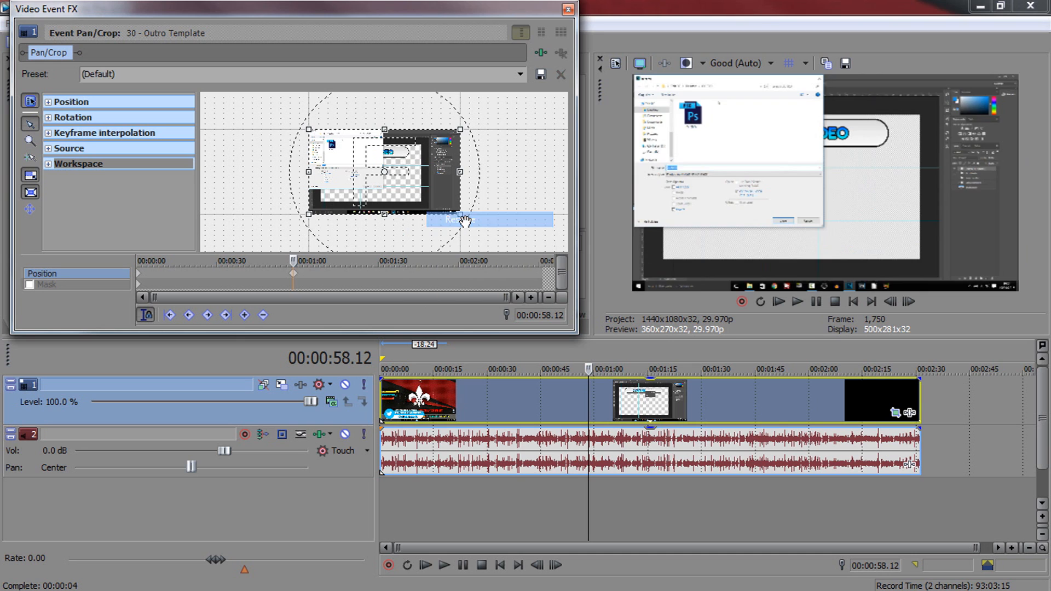